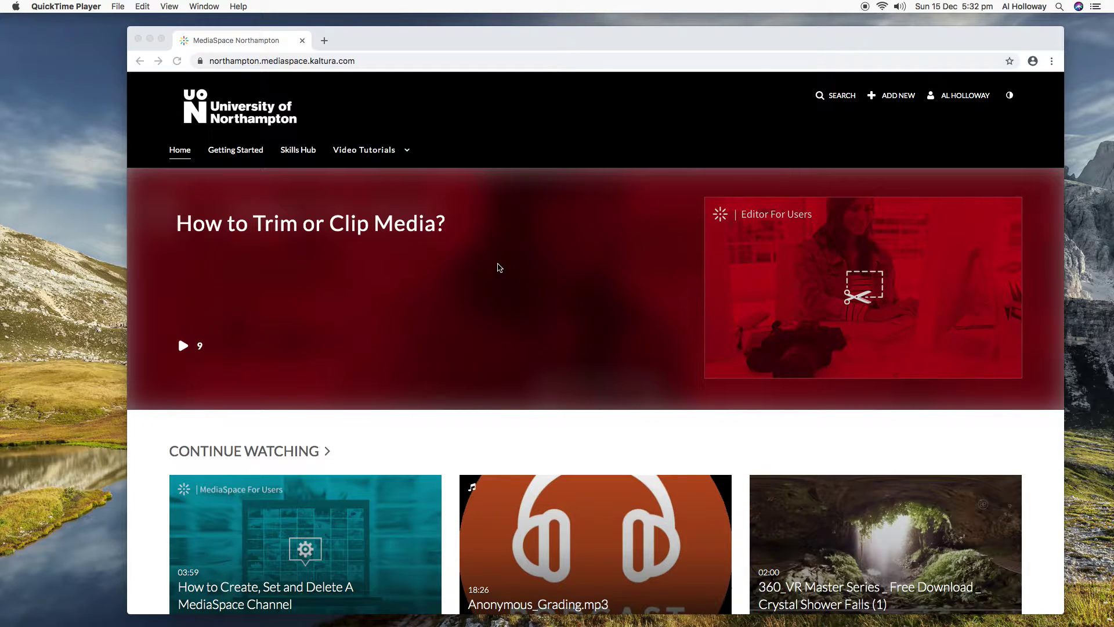
Scroll through the Continue Watching, Trending and Recently Watched rows, then show the Video Tutorials categories.
scroll(498, 267, down, 3)
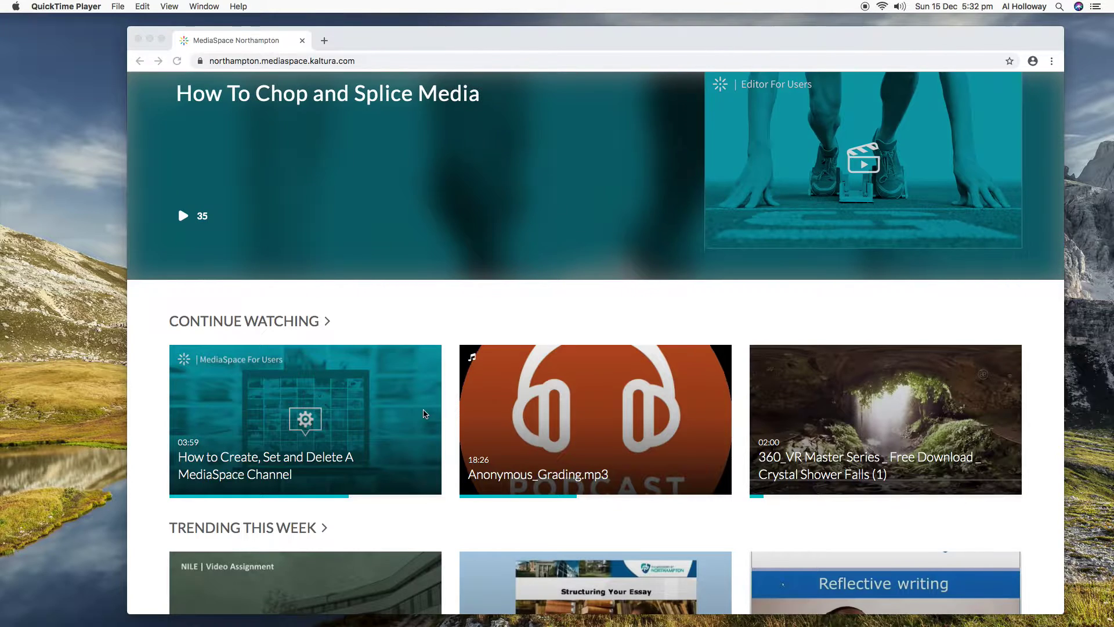
scroll(423, 413, down, 2)
scroll(424, 414, down, 1)
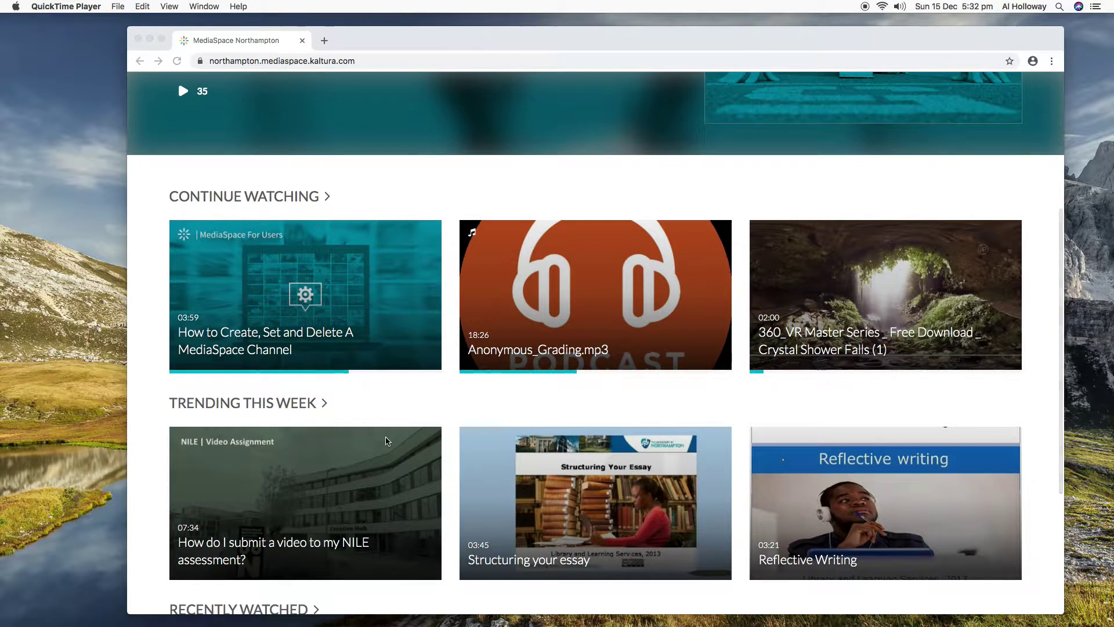
scroll(430, 473, down, 5)
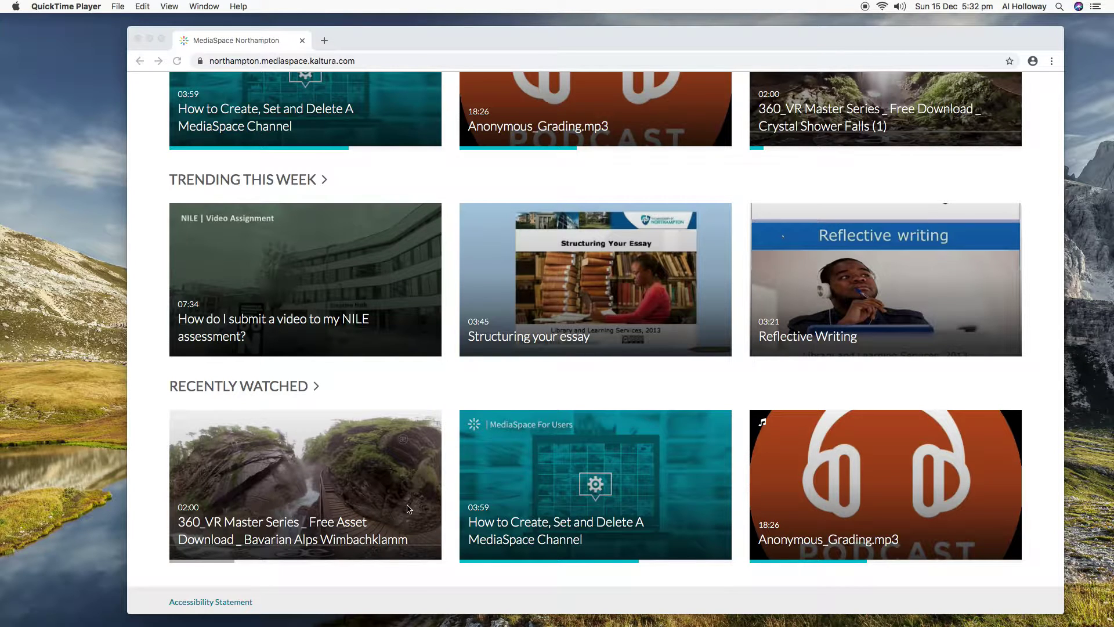
scroll(408, 509, up, 10)
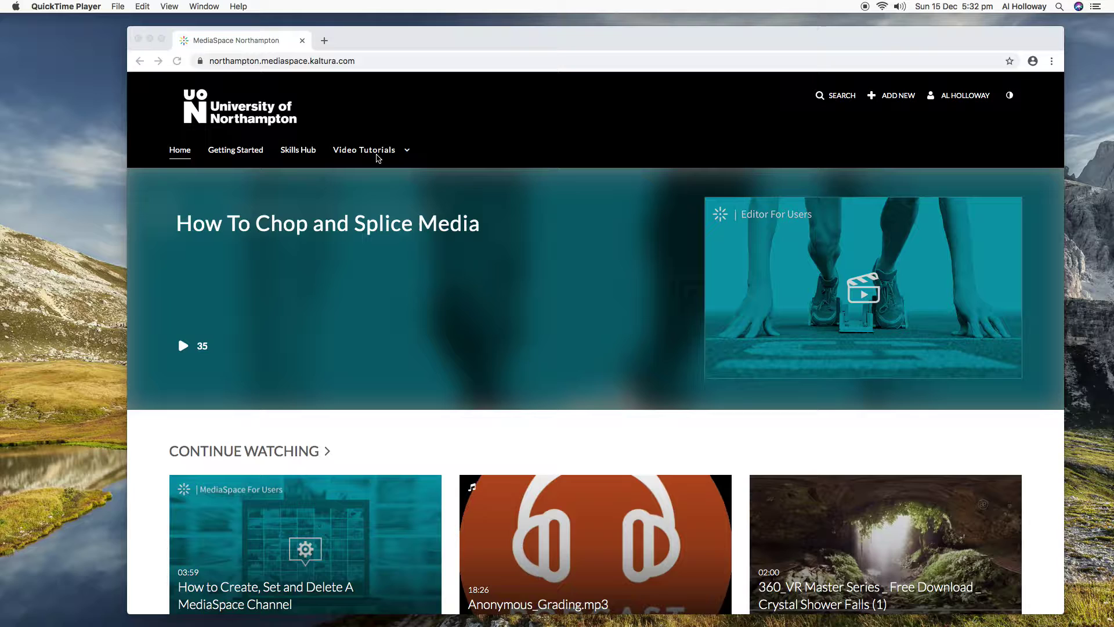
click(363, 153)
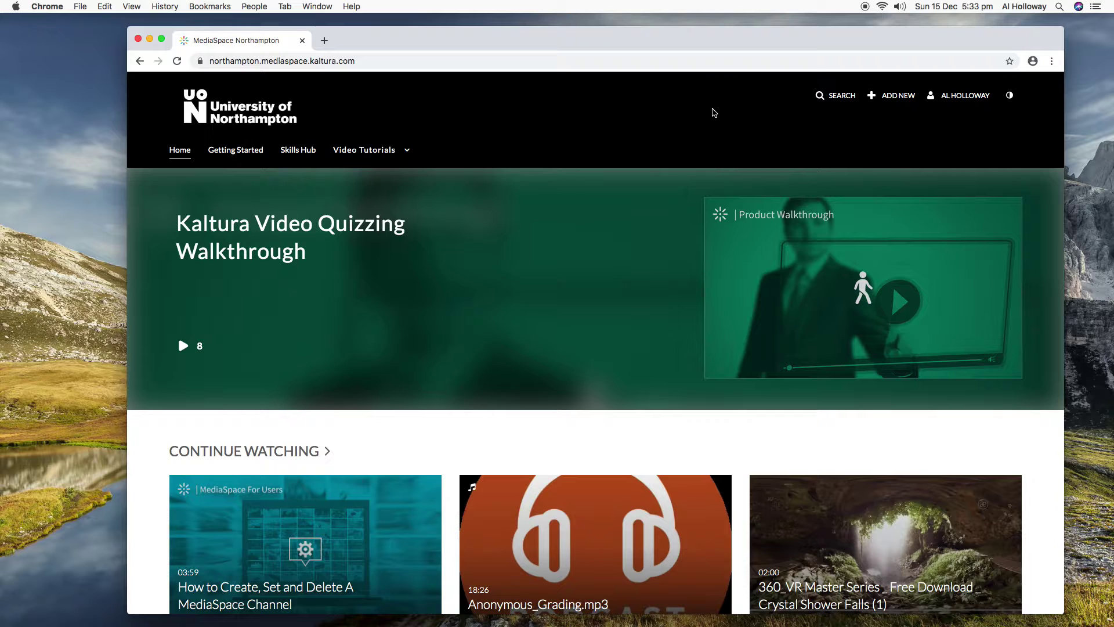
Go to My Media and open the 360_VR Bavarian Alps Wimbachklamm video from Recently Watched.
click(979, 99)
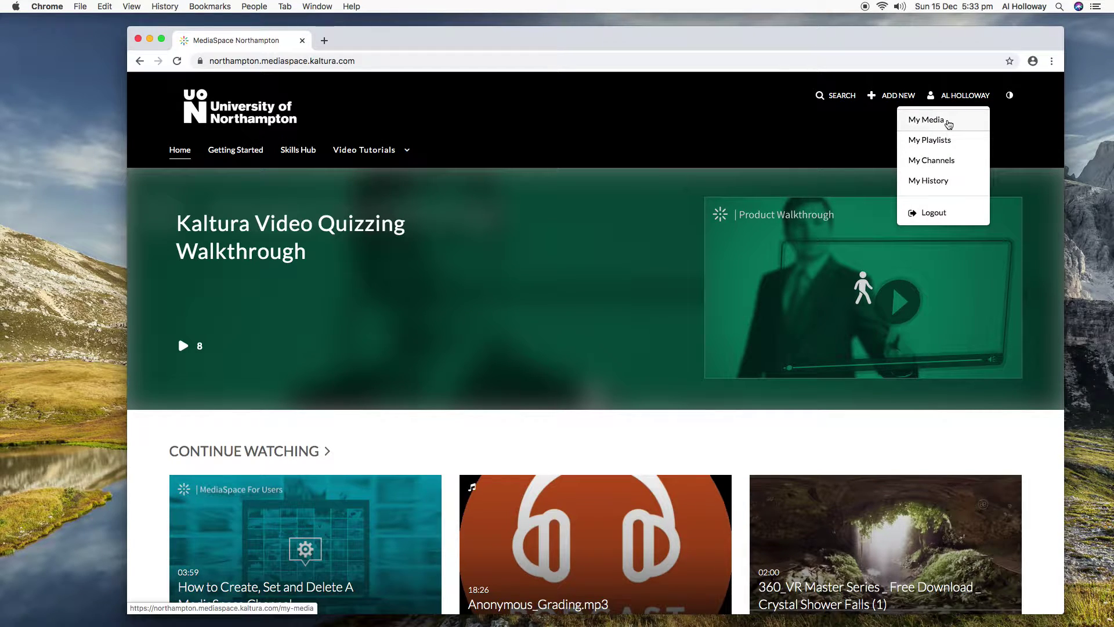
click(948, 121)
scroll(354, 453, down, 10)
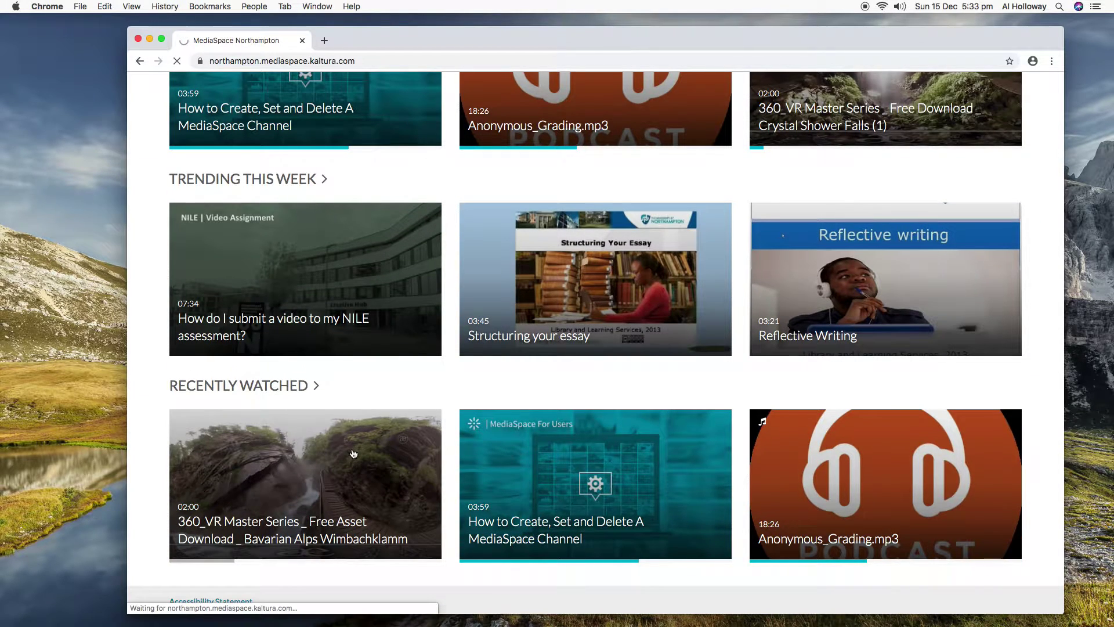
click(354, 453)
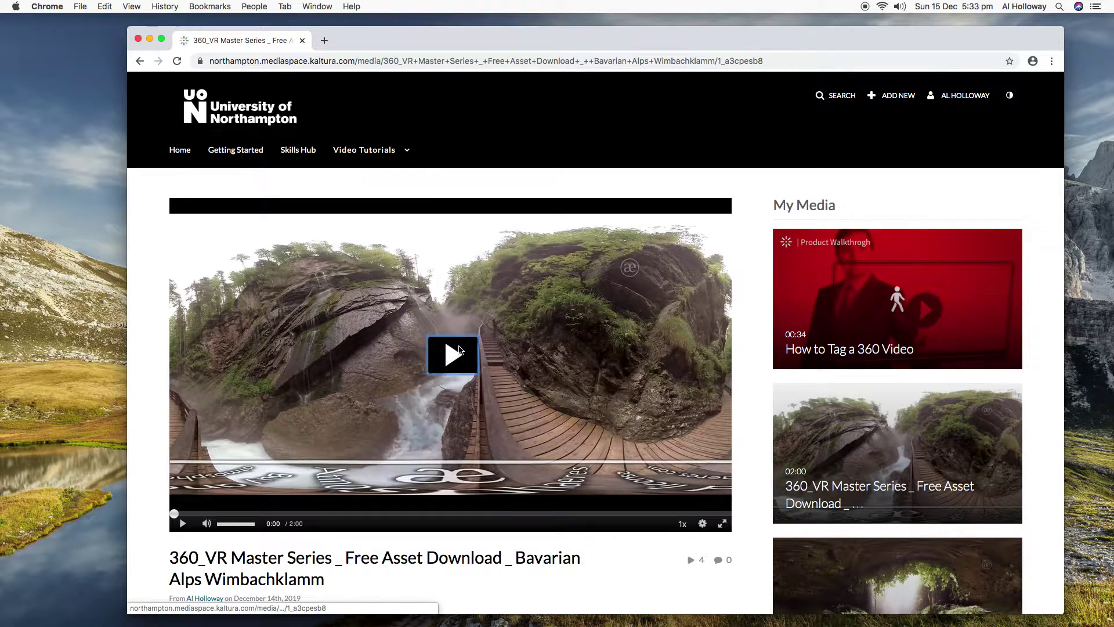
Play the Bavarian Alps 360 video muted and turn the view down toward the waterfall.
click(460, 350)
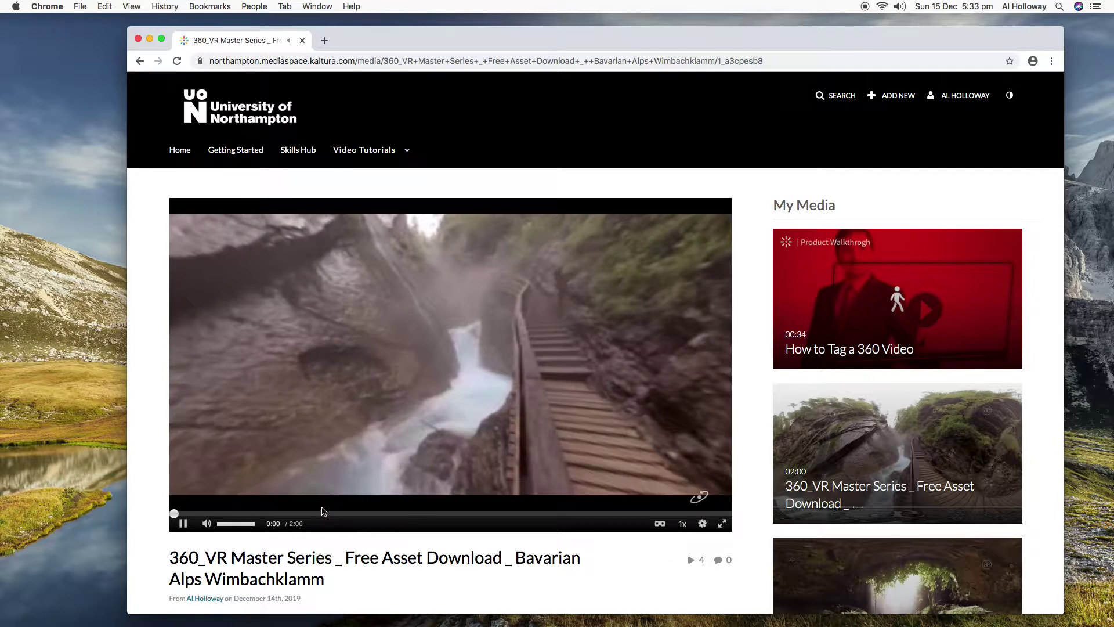
click(207, 524)
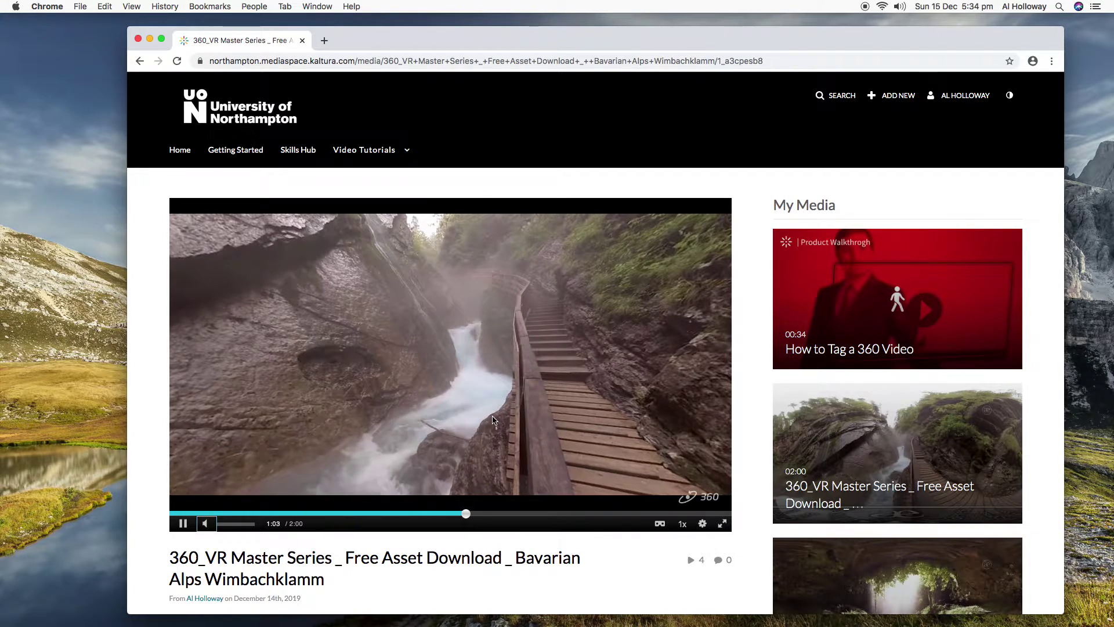
drag(494, 403, 536, 428)
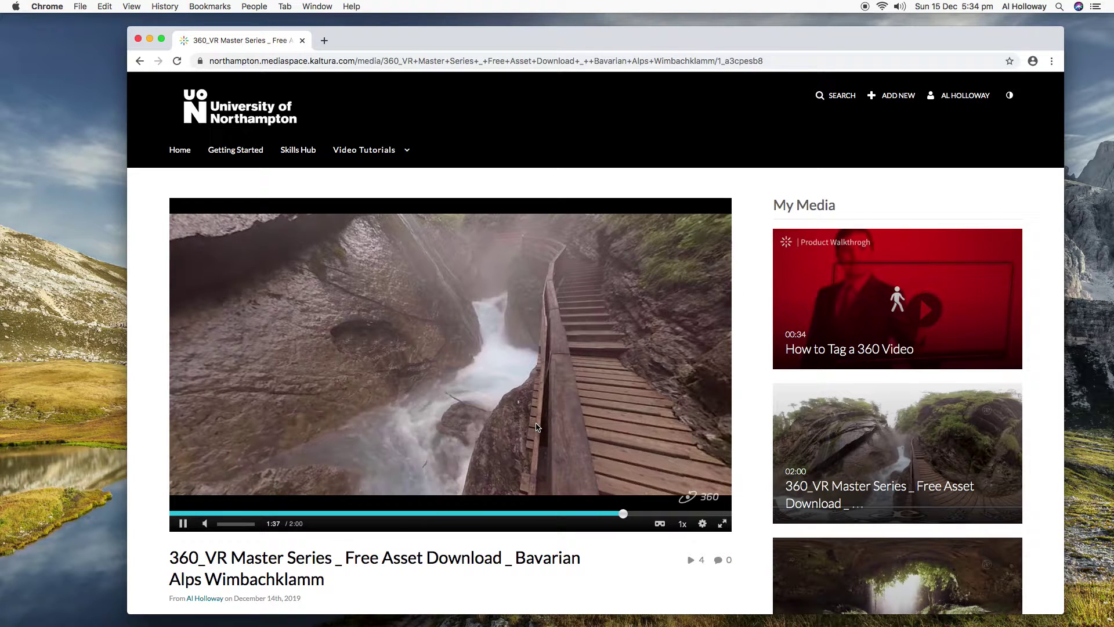
scroll(536, 428, down, 5)
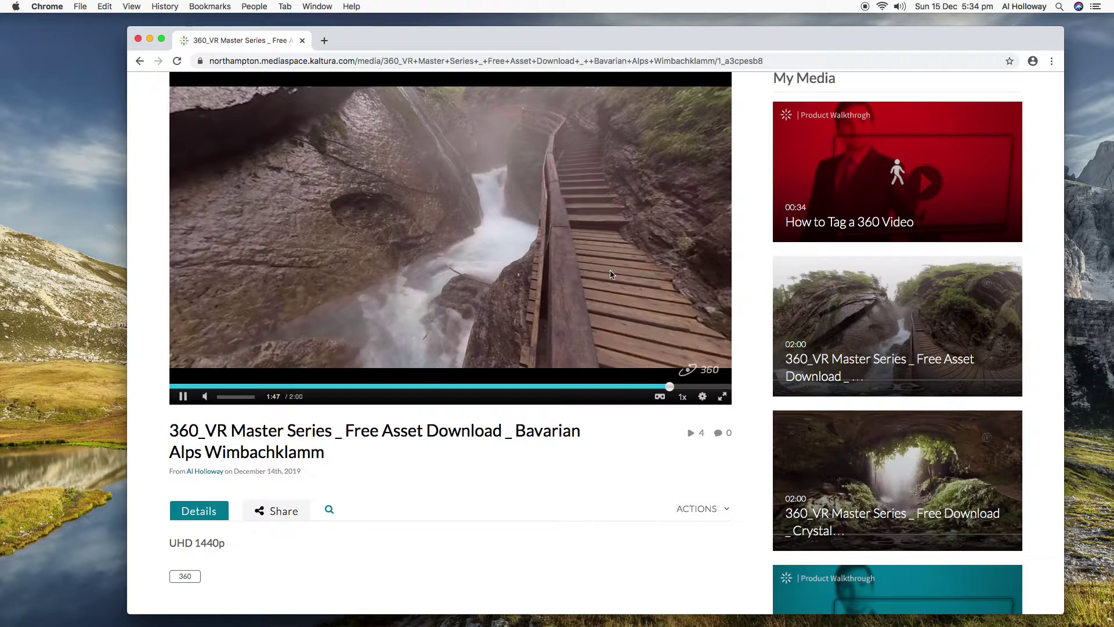
Turn the 360 view up the gorge and let the video finish at 2:00.
mouse_move(612, 274)
mouse_down()
mouse_move(586, 306)
mouse_move(604, 269)
mouse_up()
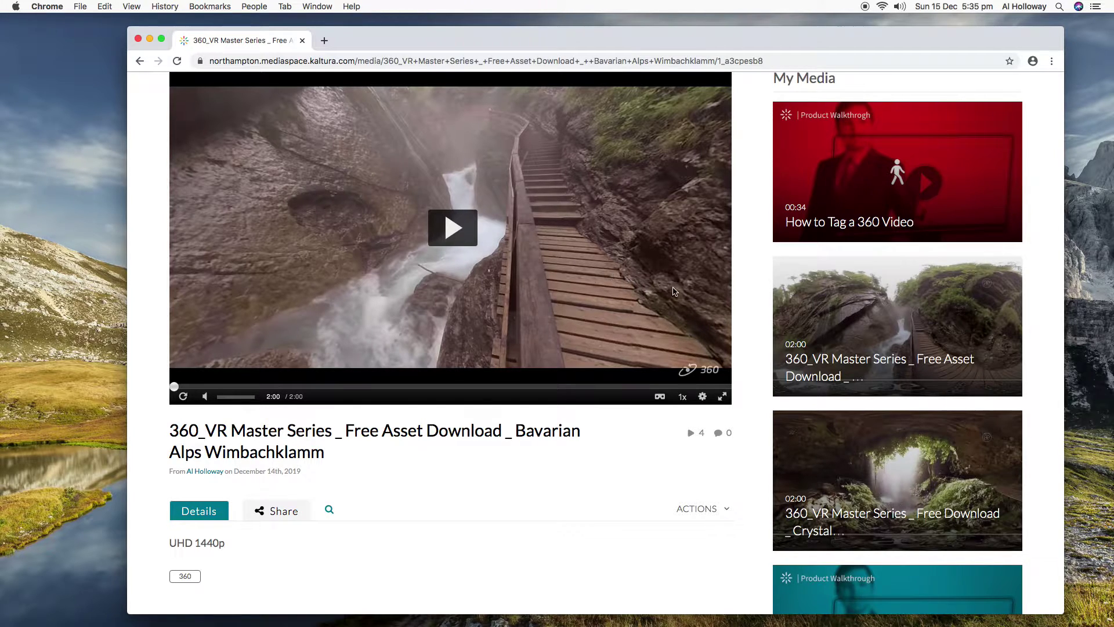
scroll(696, 296, up, 3)
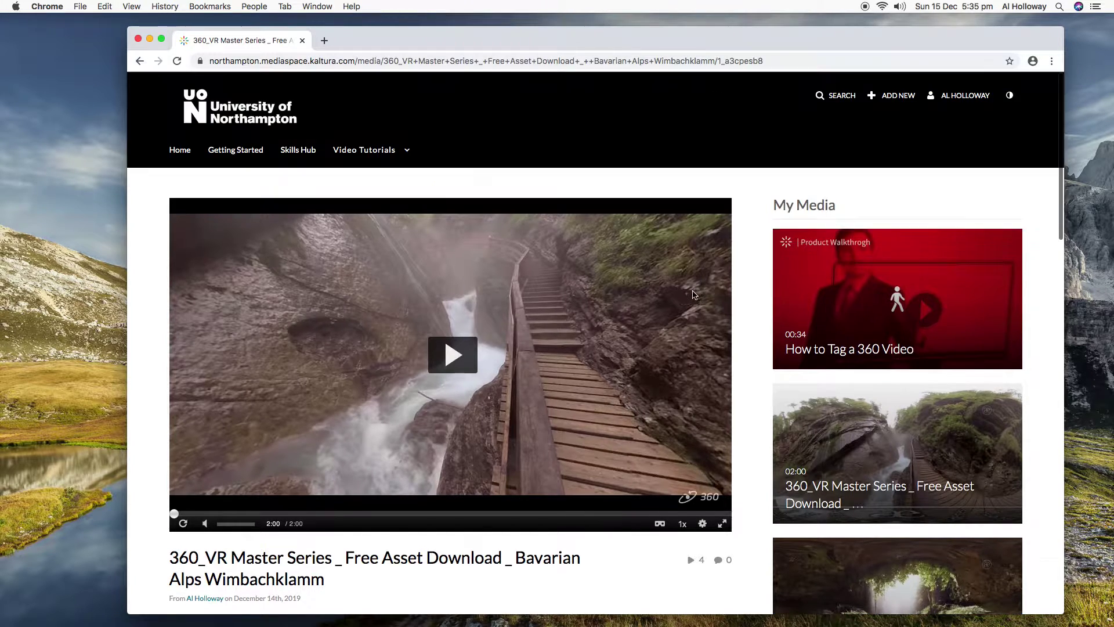
Open My Channels from the account menu to view the CHANNEL and TEST PODCAST channels.
click(949, 101)
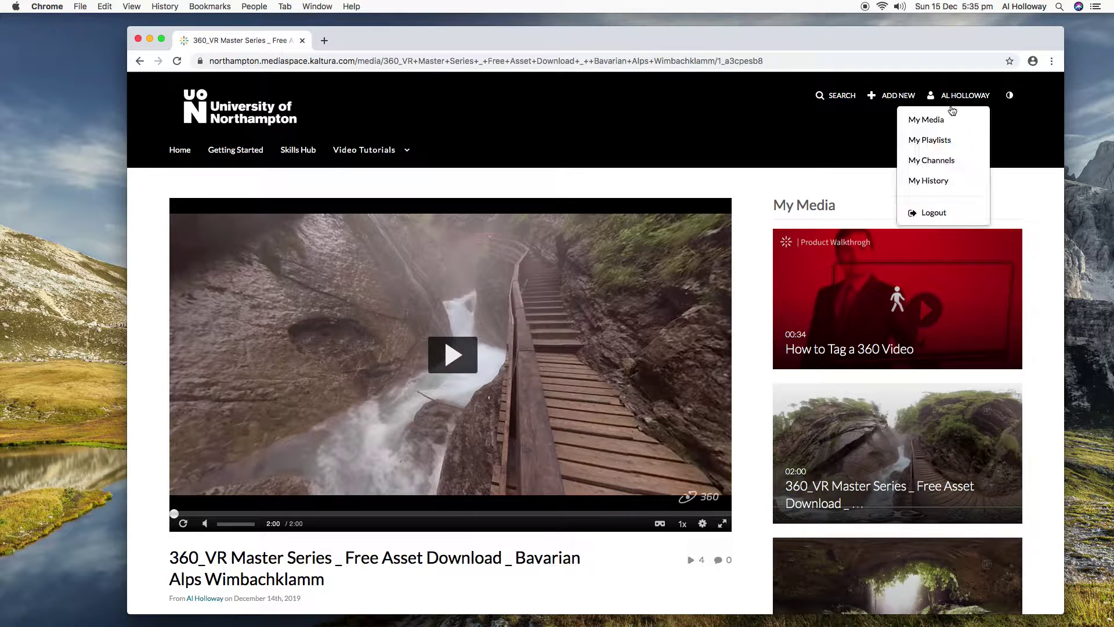
click(946, 162)
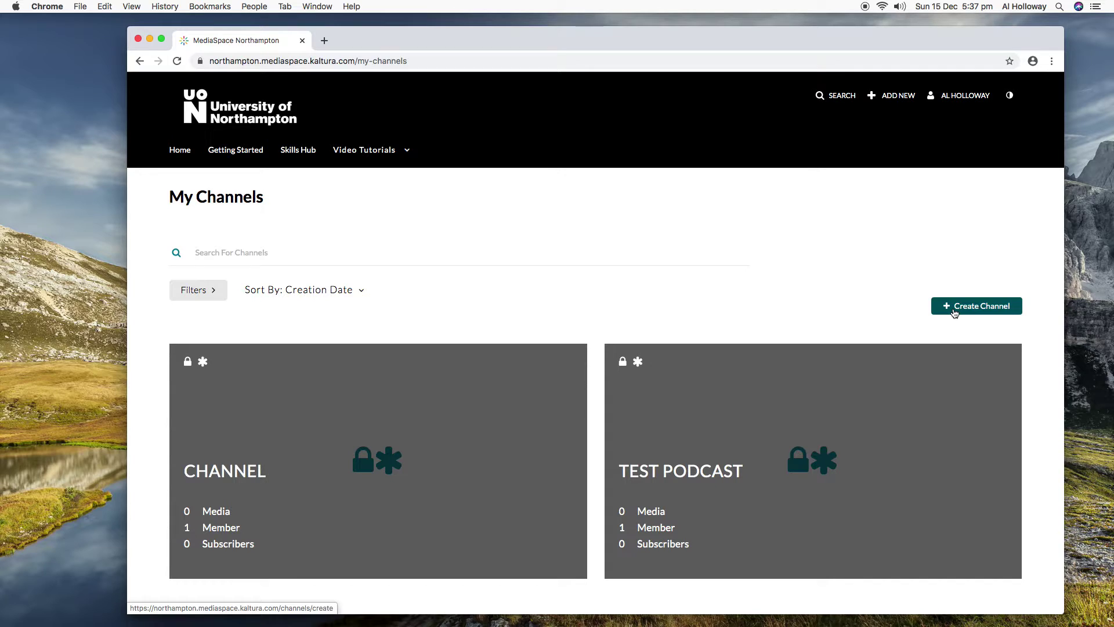
Dismiss the account menu and show the ADD NEW options, from Media Upload to Video Quiz.
click(944, 98)
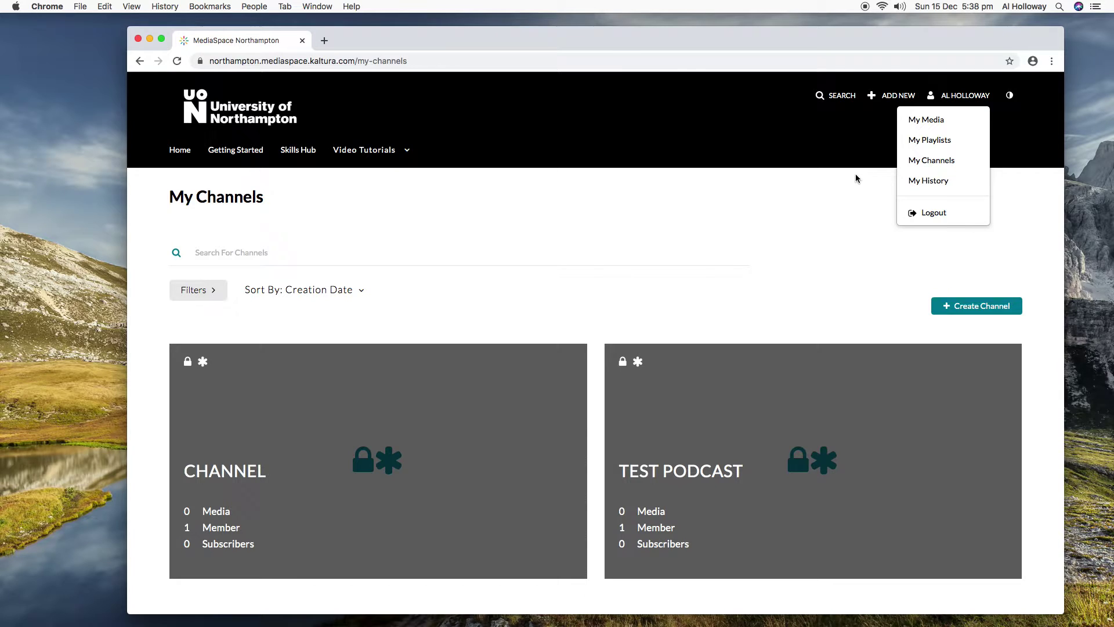
key(Tab)
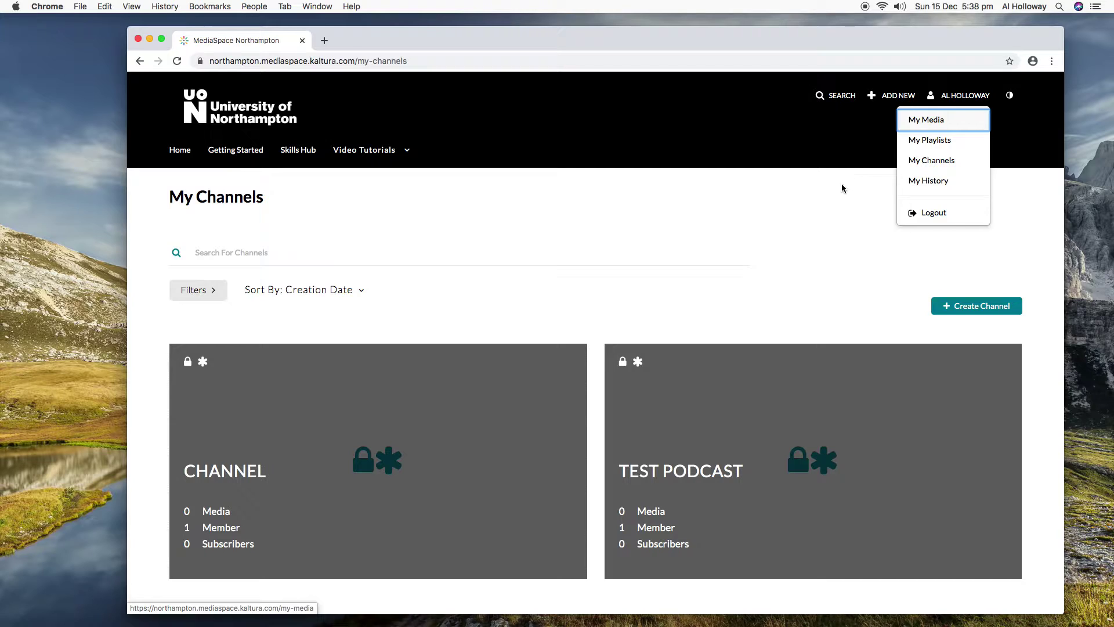
key(Escape)
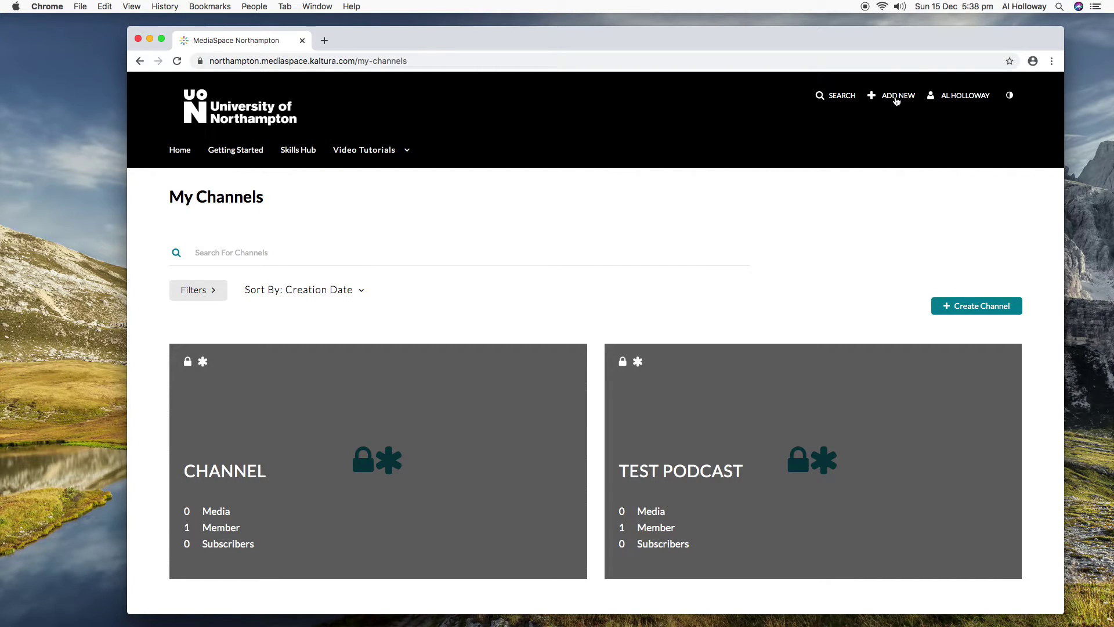
click(896, 100)
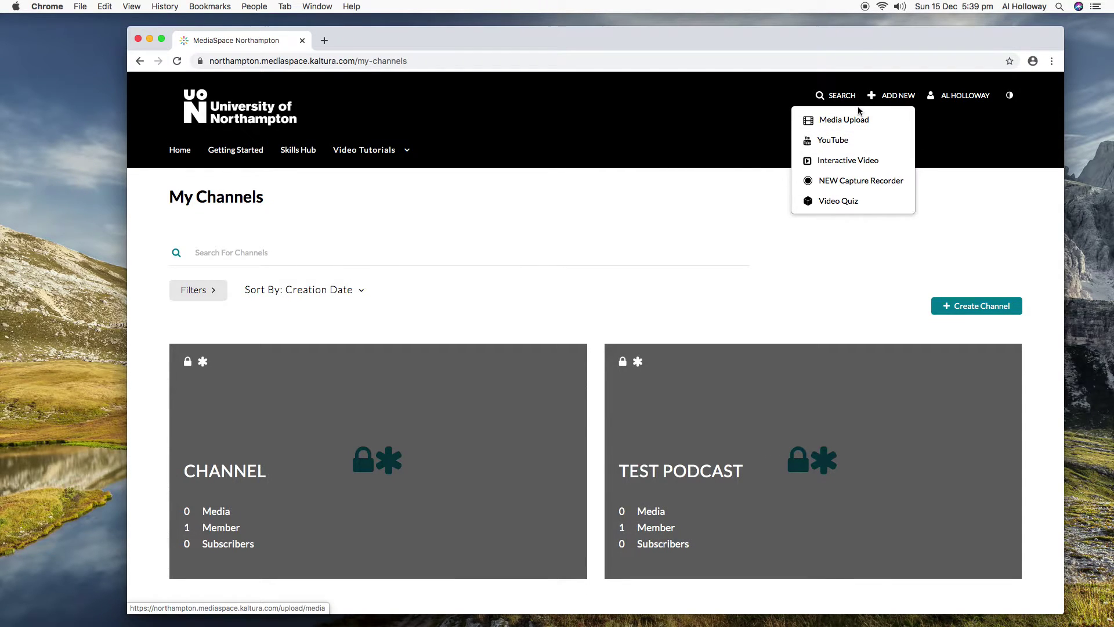
Go to My Media and open the Healthhandover_Mental_health_awareness podcast's 33:27 recording.
click(975, 97)
click(953, 117)
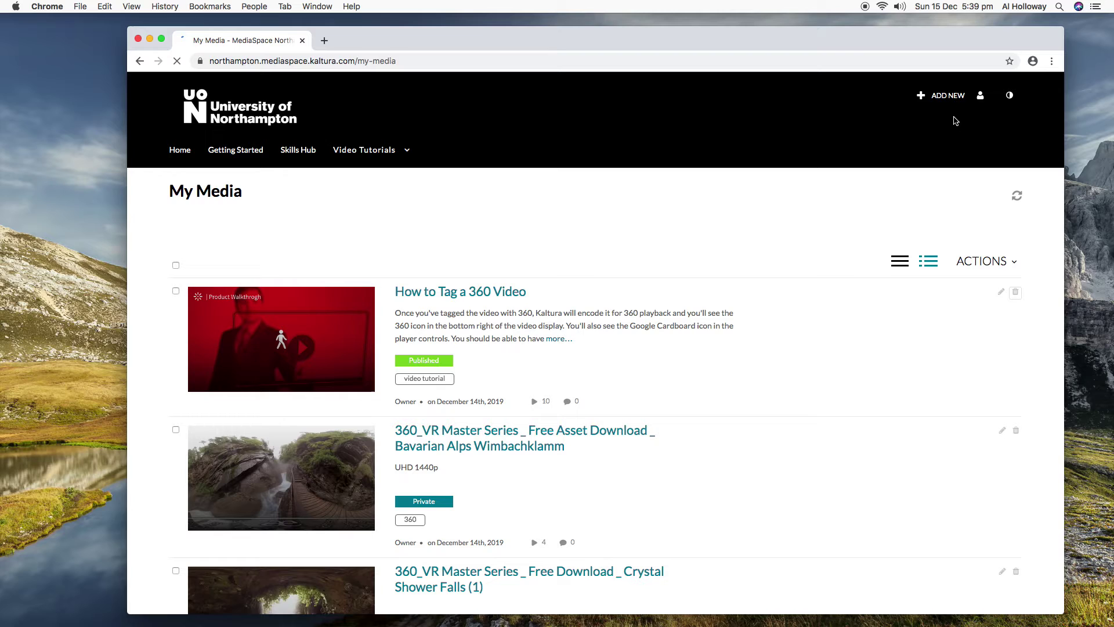
scroll(822, 309, down, 10)
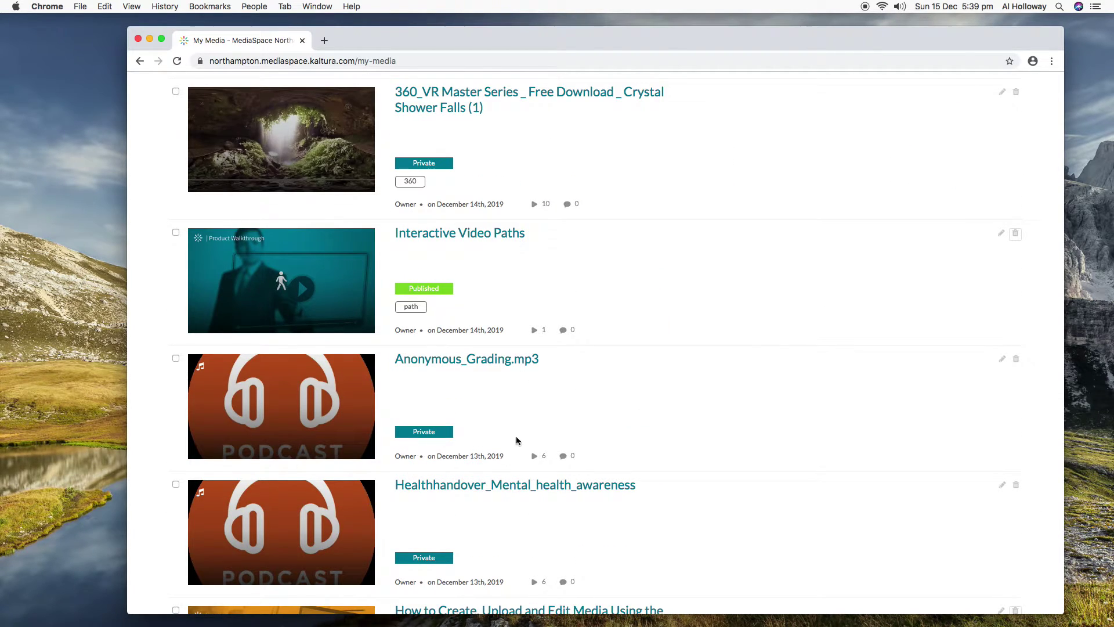
click(331, 524)
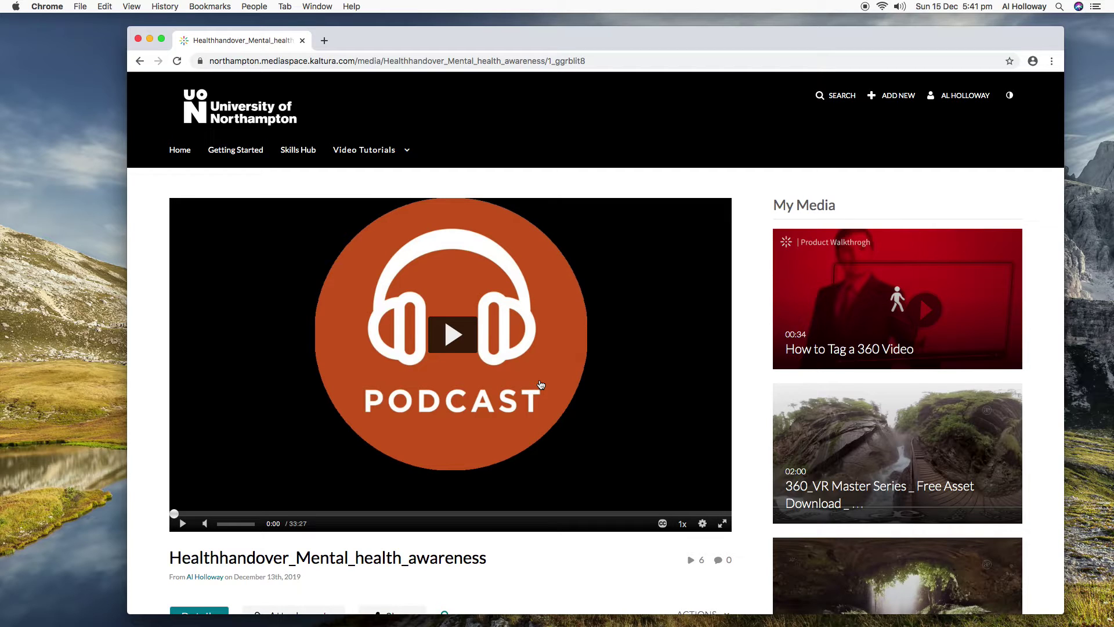
Create interactive video 'Test 1' with the Bavarian Alps and Crystal Shower Falls 360 clips.
click(969, 97)
click(899, 95)
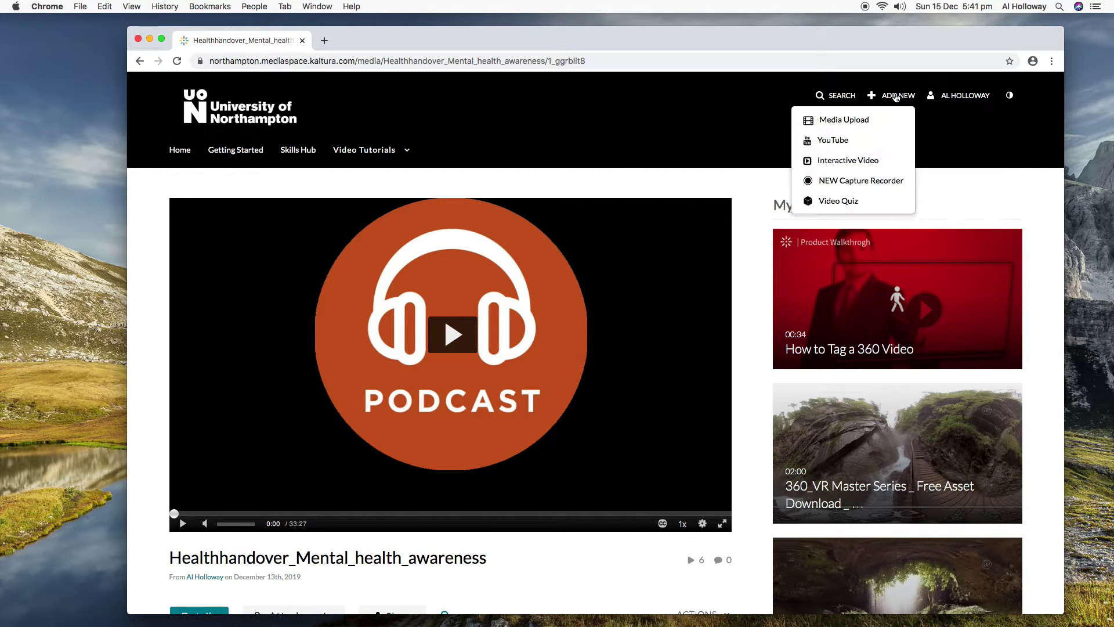
click(869, 163)
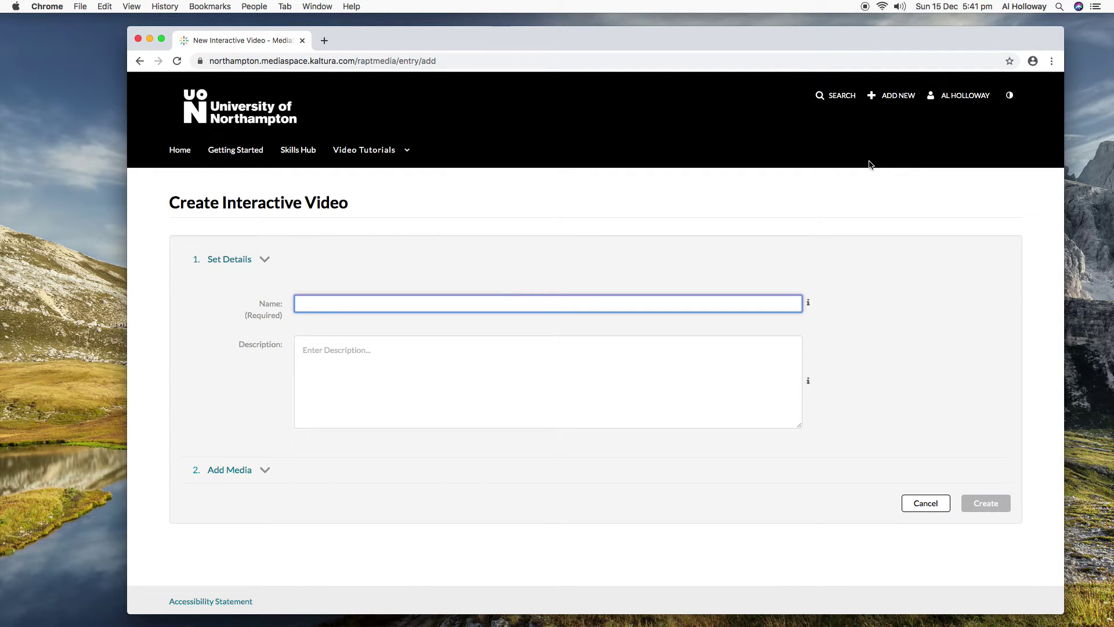
text(Test 1)
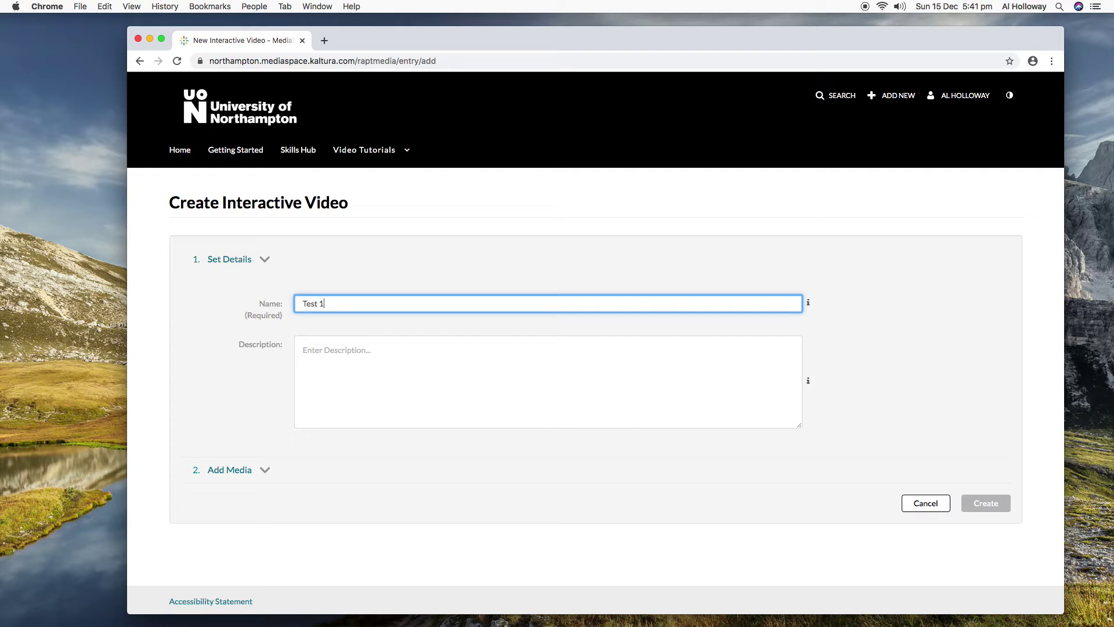
click(238, 472)
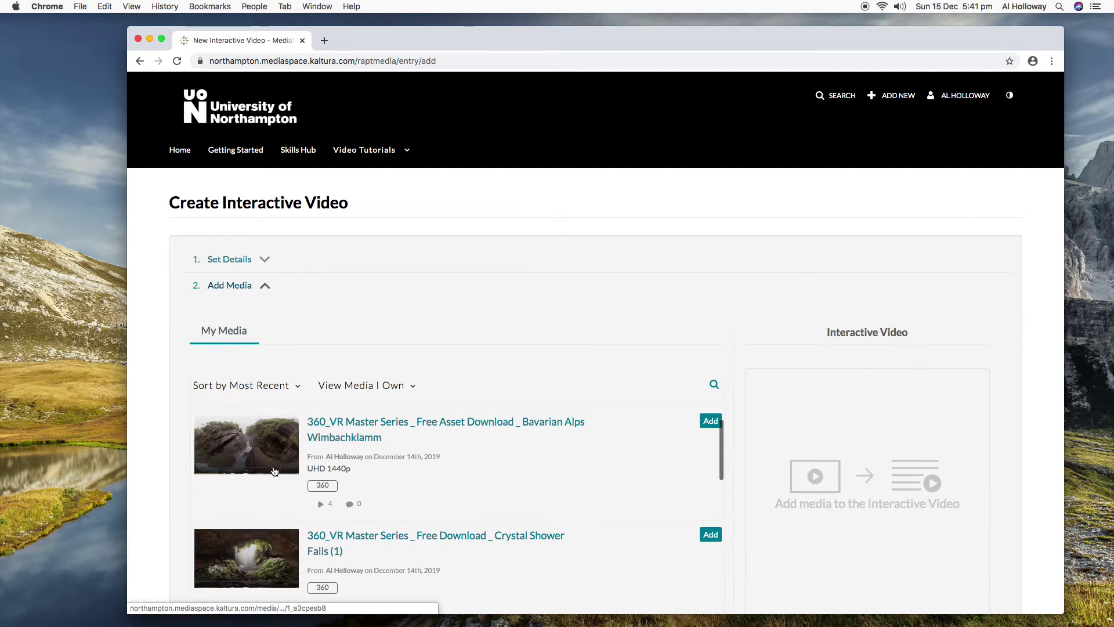
click(711, 425)
click(709, 535)
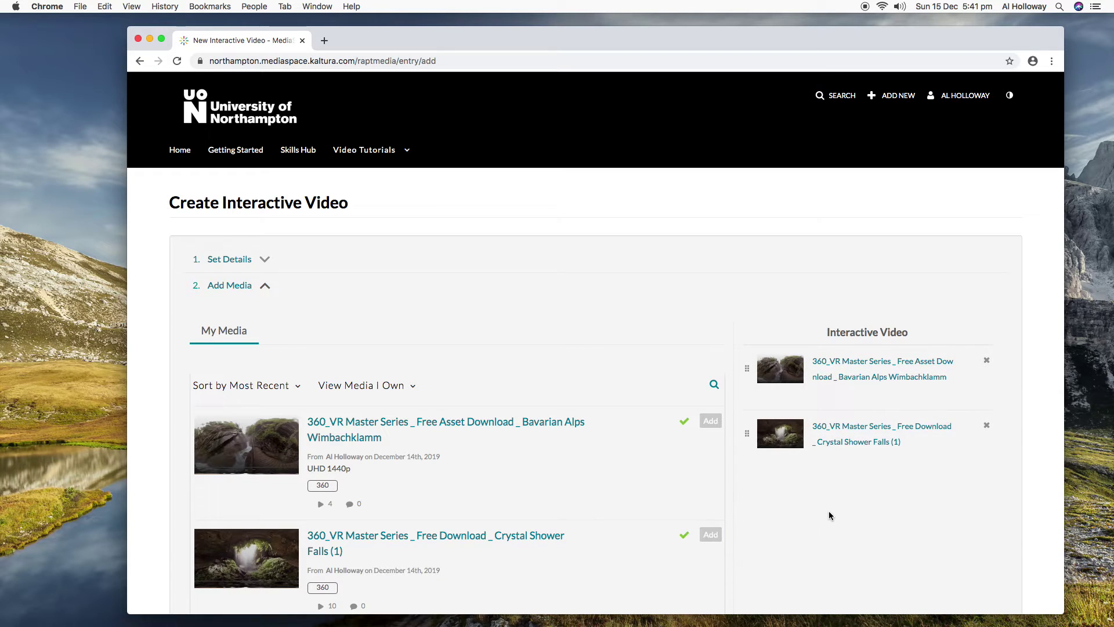
scroll(829, 516, down, 5)
click(975, 531)
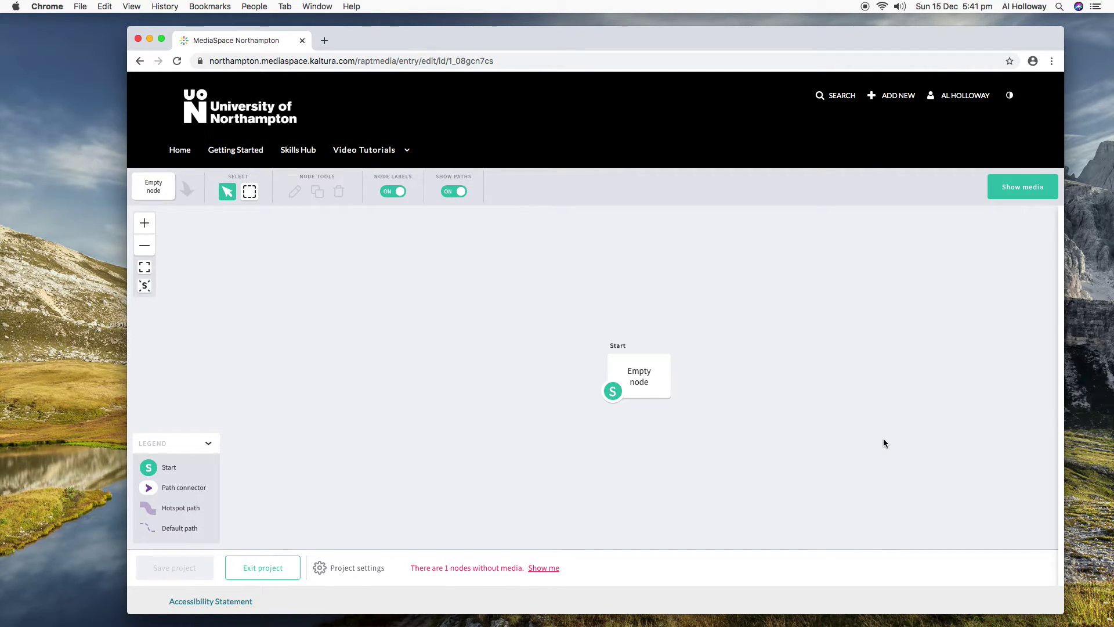
Put the first 360 clip on the Start node, the second as Node 2, and connect them.
click(1018, 193)
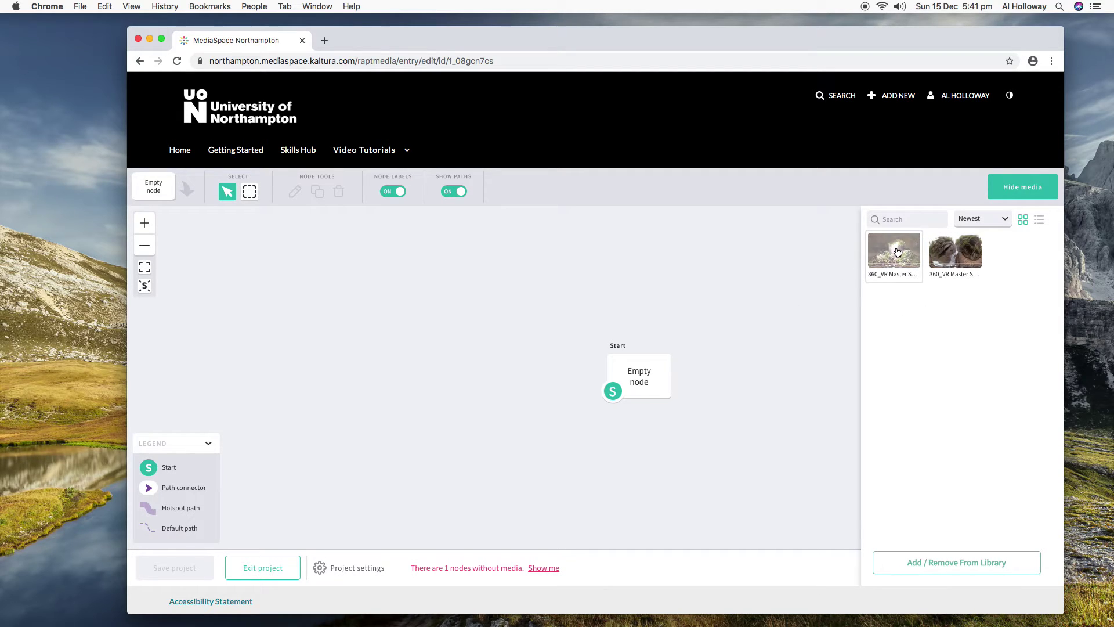
drag(894, 249, 641, 374)
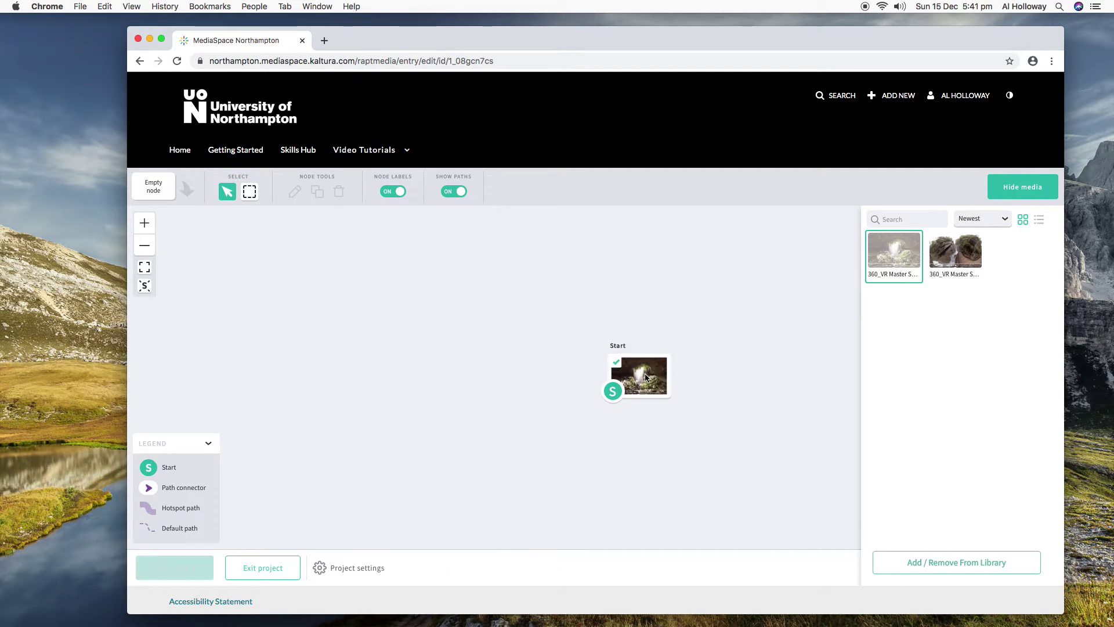
drag(954, 254, 721, 288)
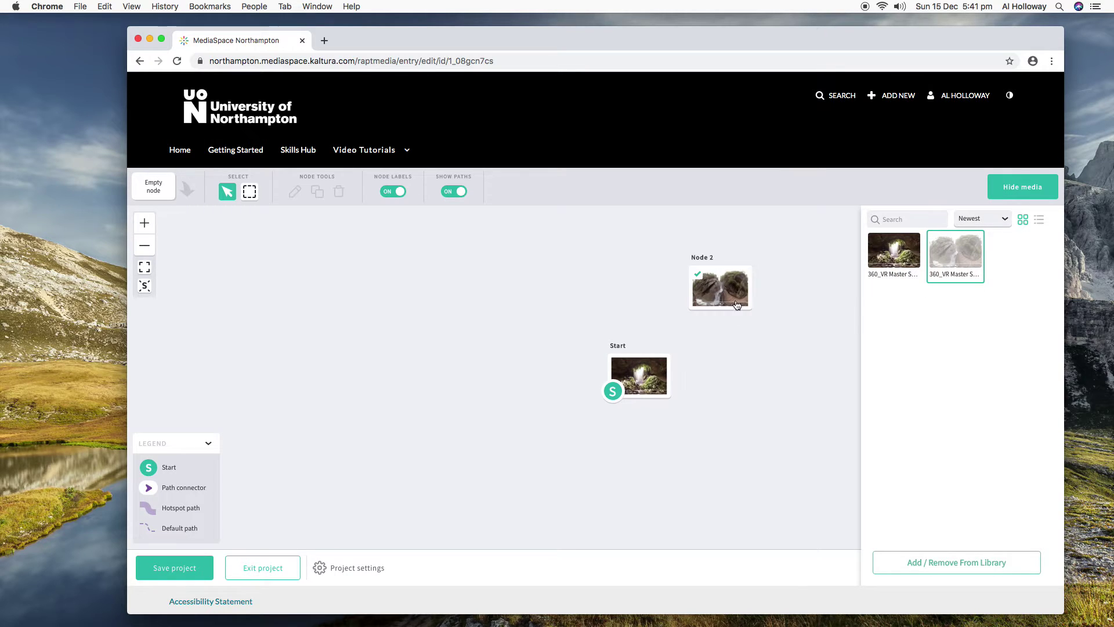
click(1016, 192)
mouse_move(672, 382)
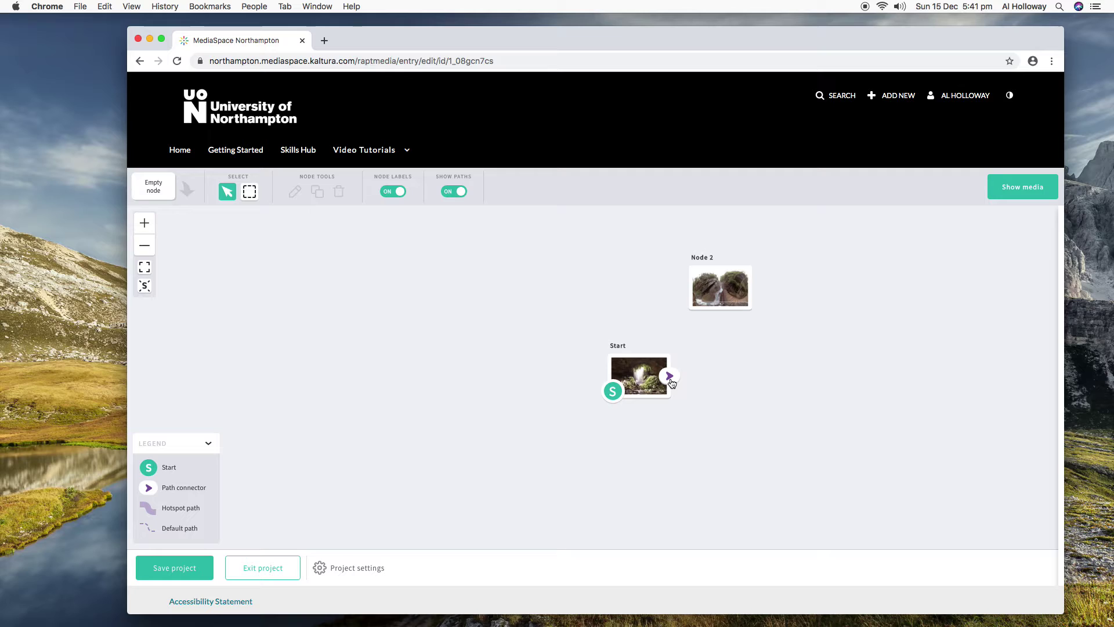
drag(672, 382, 694, 288)
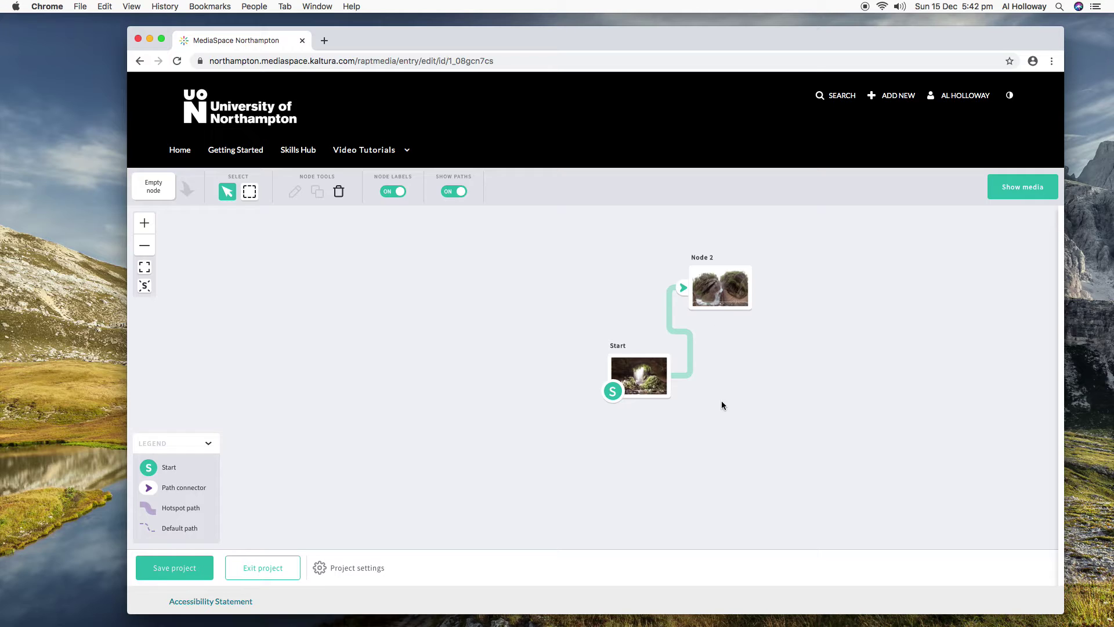
Position the Start clip's Node 2 hotspot with an Instant jump to Node 2, then return to the node map.
double_click(651, 383)
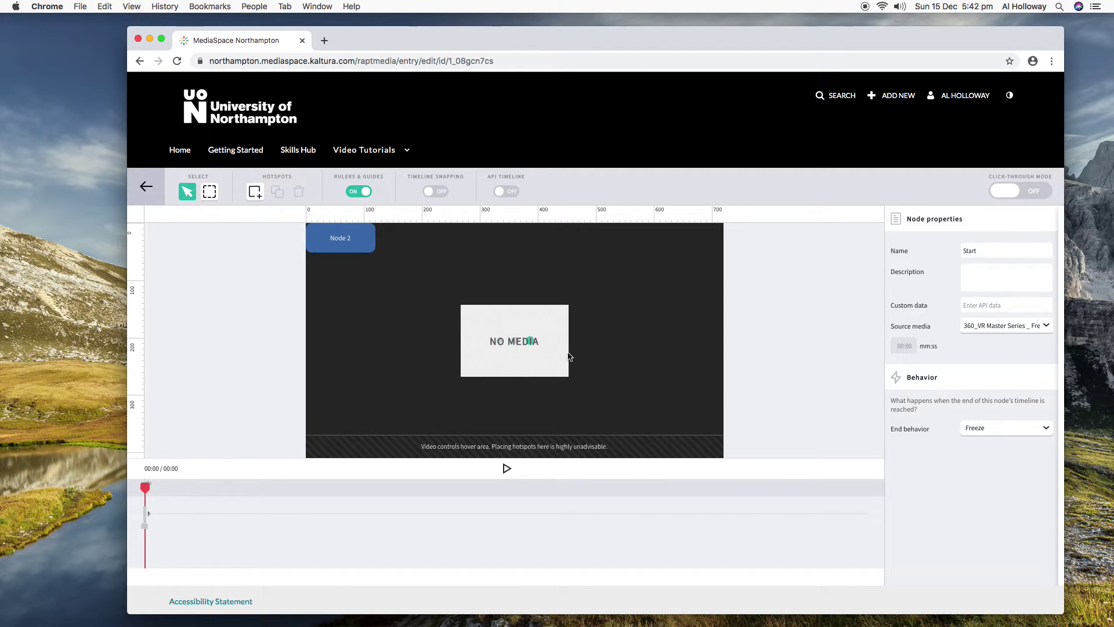
drag(365, 249, 390, 385)
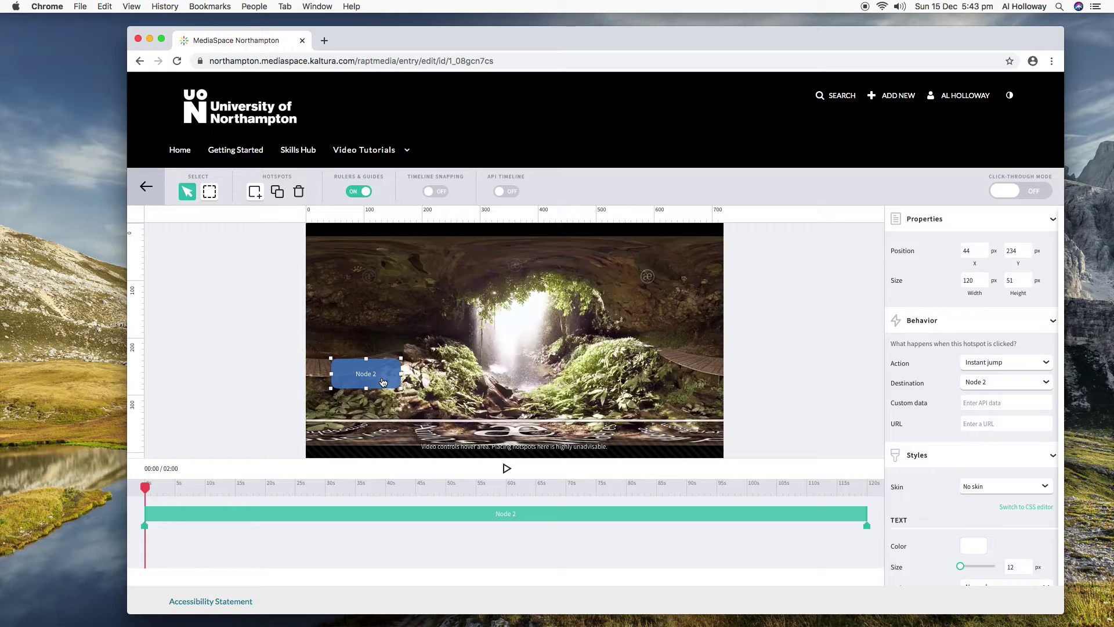
click(150, 186)
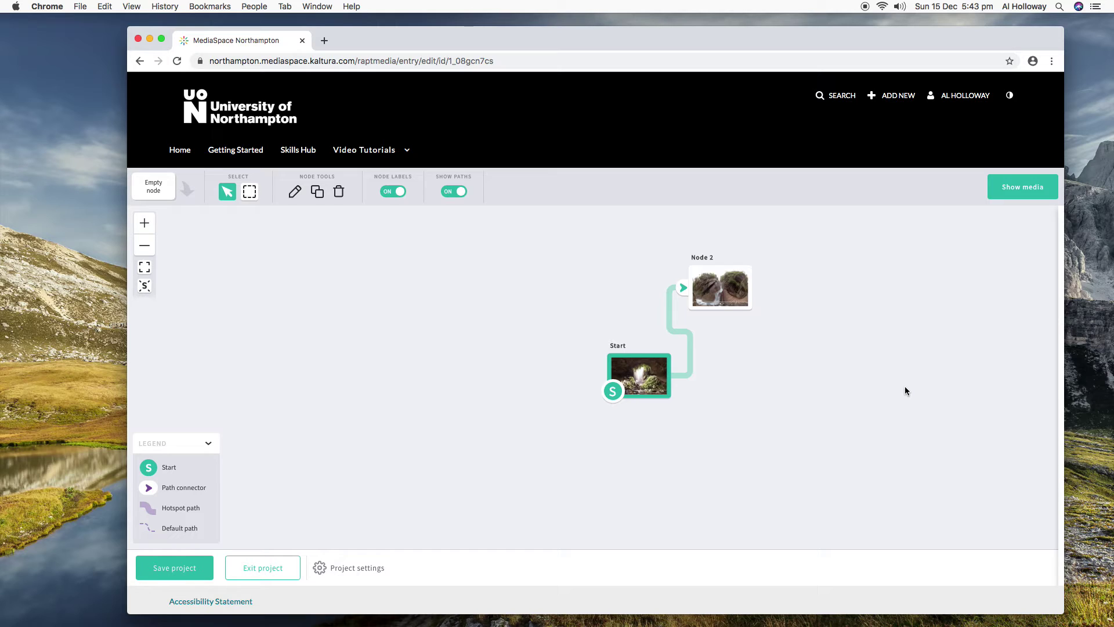
In a new tab, go to the Welcome to NILE page and log in to reach the Home page.
click(324, 40)
text(vod)
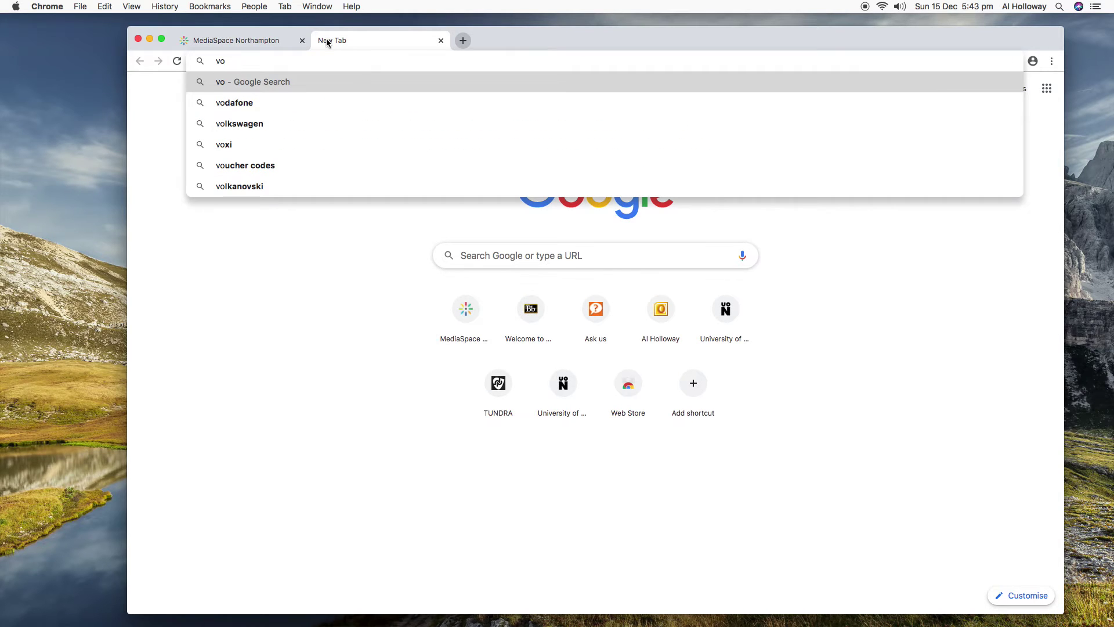
key(BackSpace)
key(BackSpace)
key(BackSpace)
text(nil)
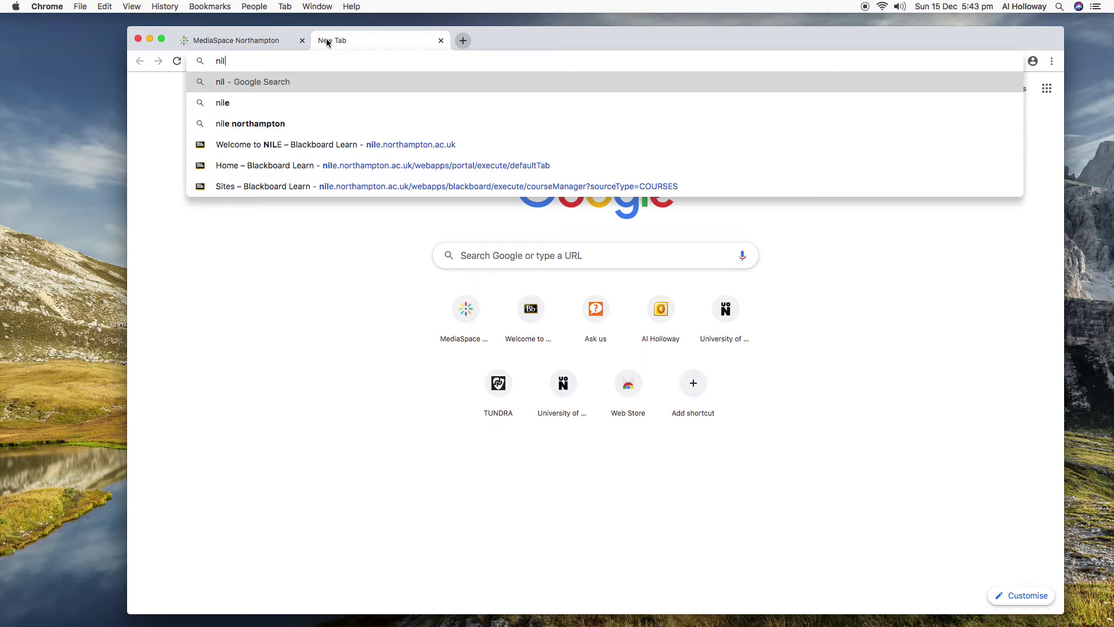
click(342, 144)
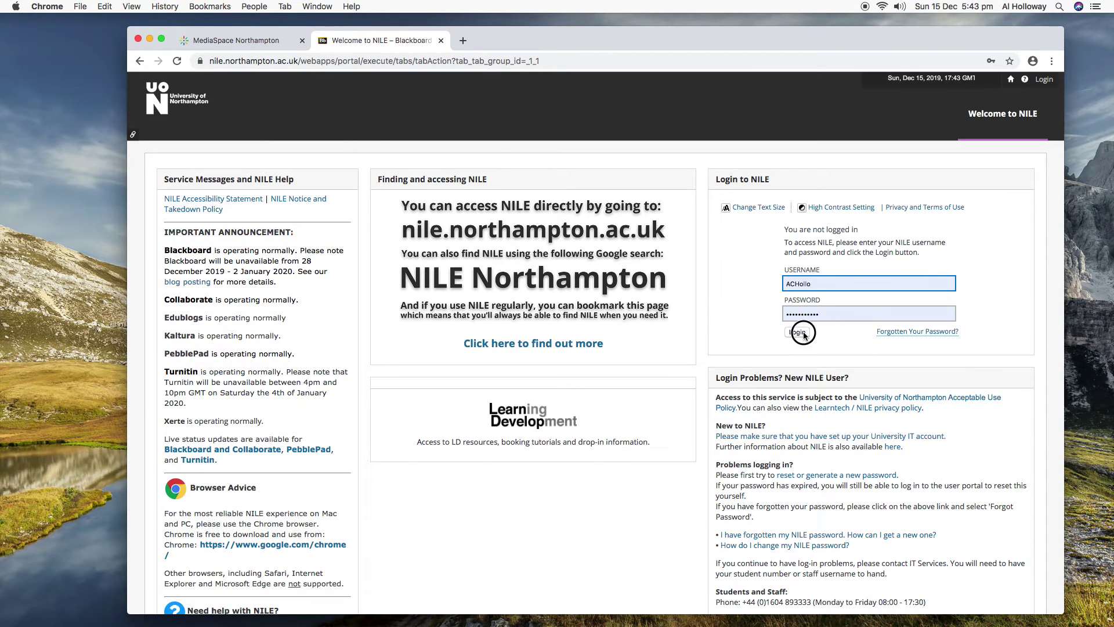
click(804, 334)
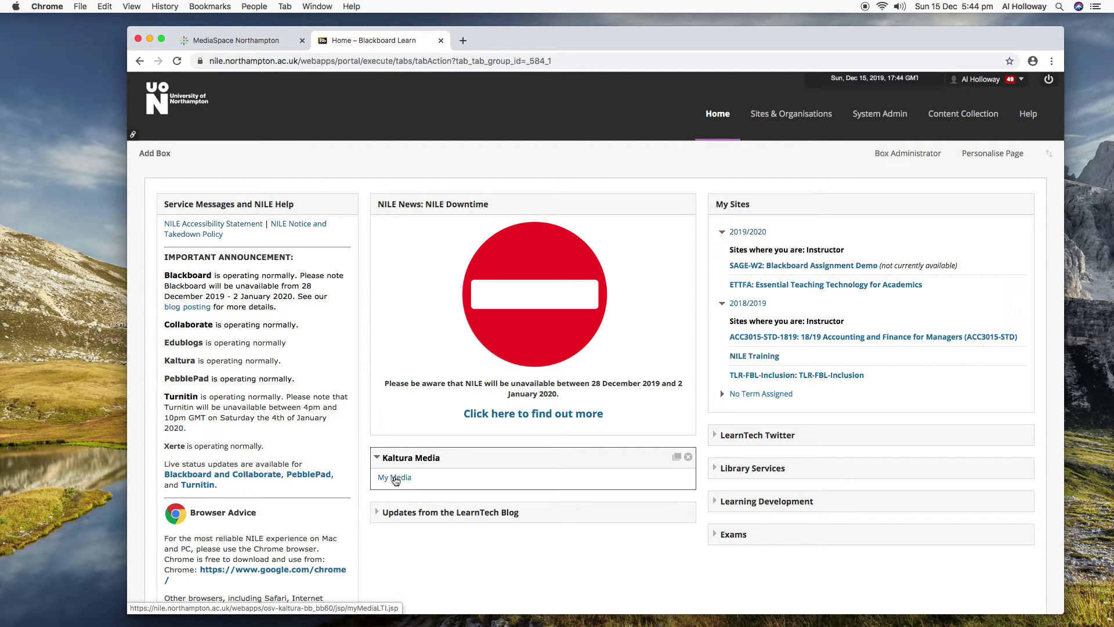
click(400, 480)
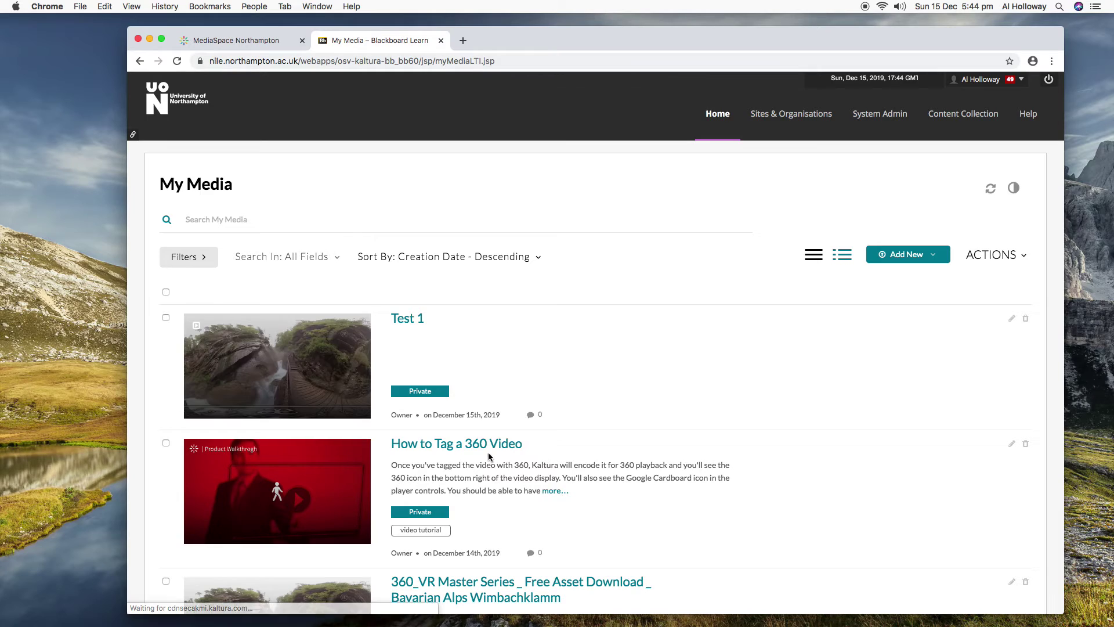
click(927, 255)
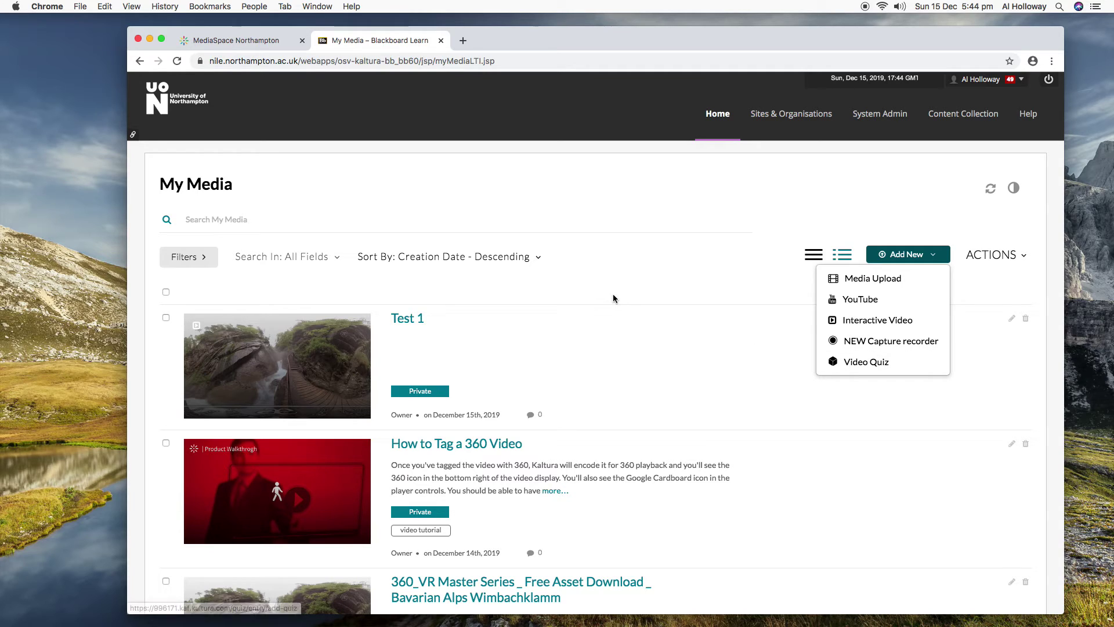
click(618, 203)
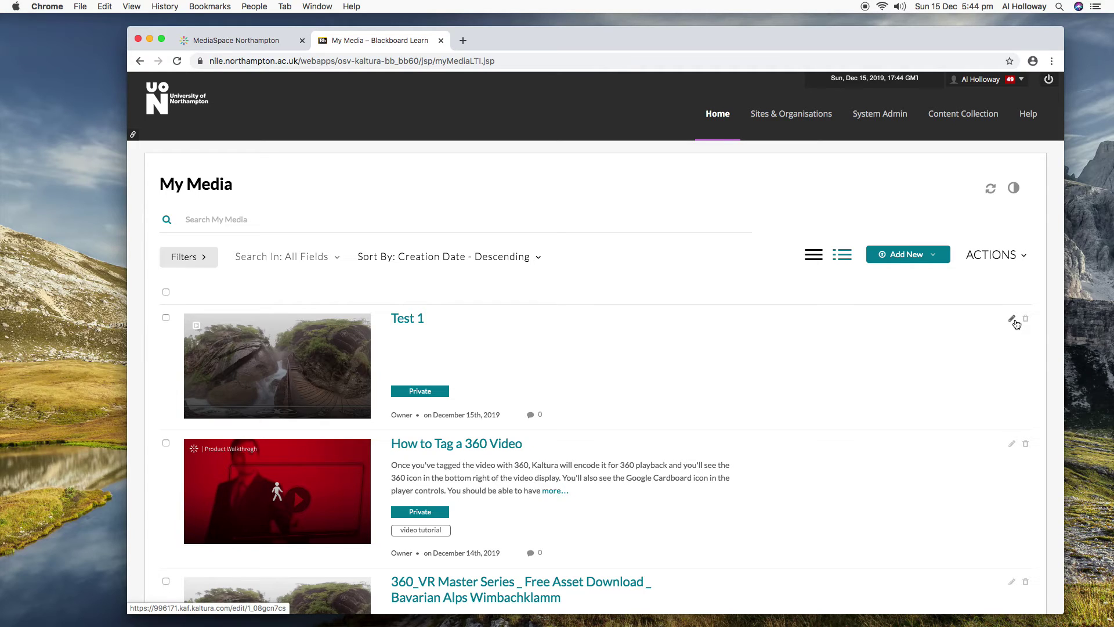
click(723, 118)
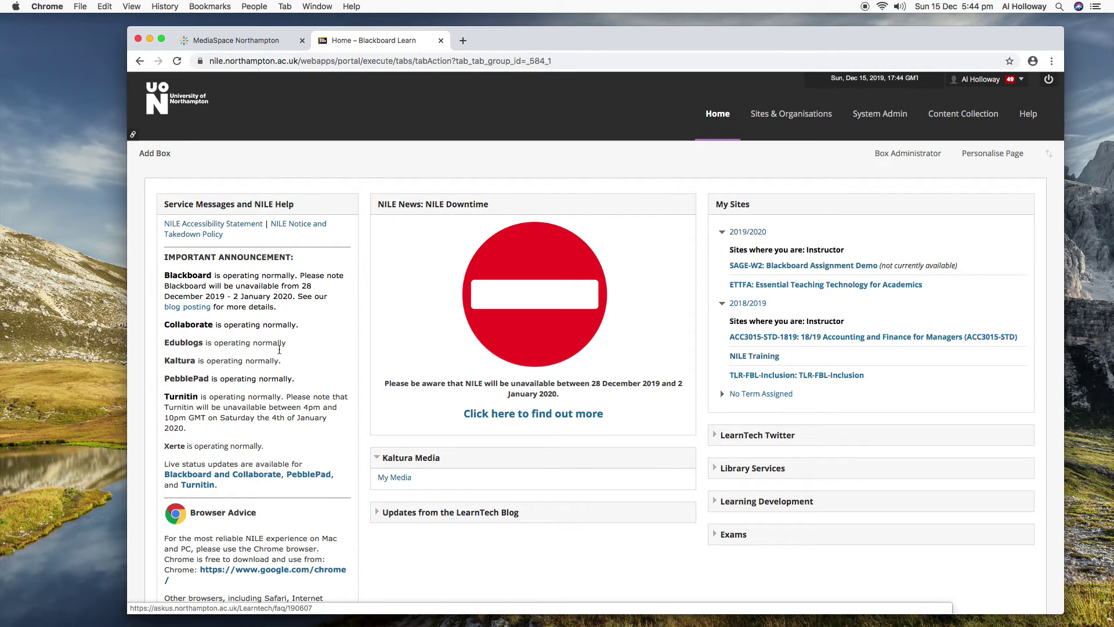
Inspect the Kaltura Media box on the NILE Home page.
mouse_move(427, 468)
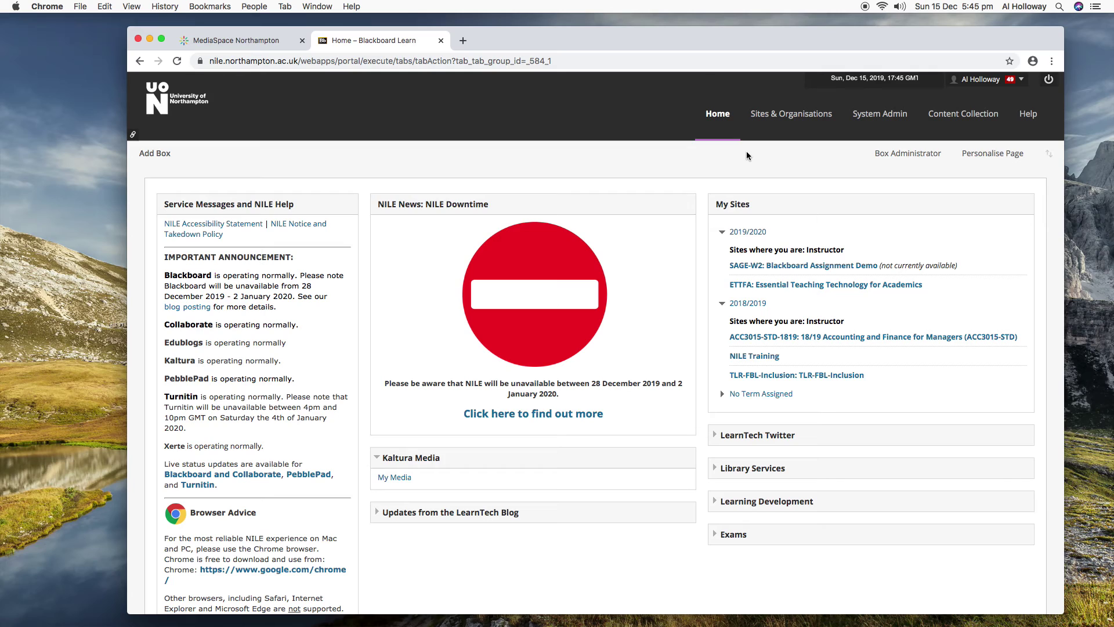
Close the NILE tab, leave the unsaved project, and browse the 47 Video Tutorials.
click(442, 40)
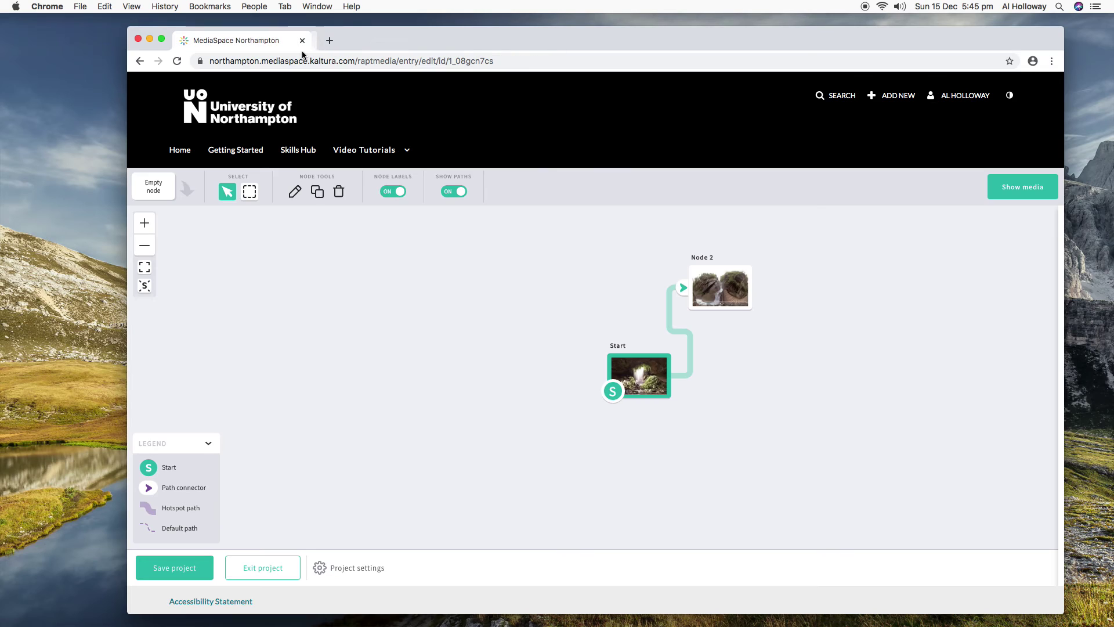
click(385, 152)
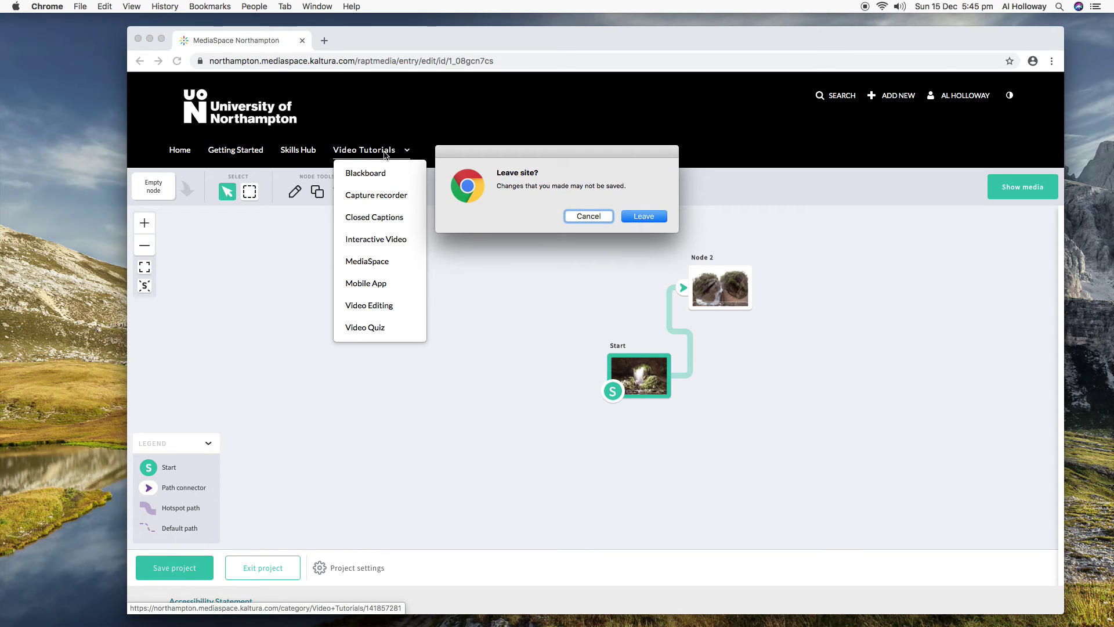
click(658, 219)
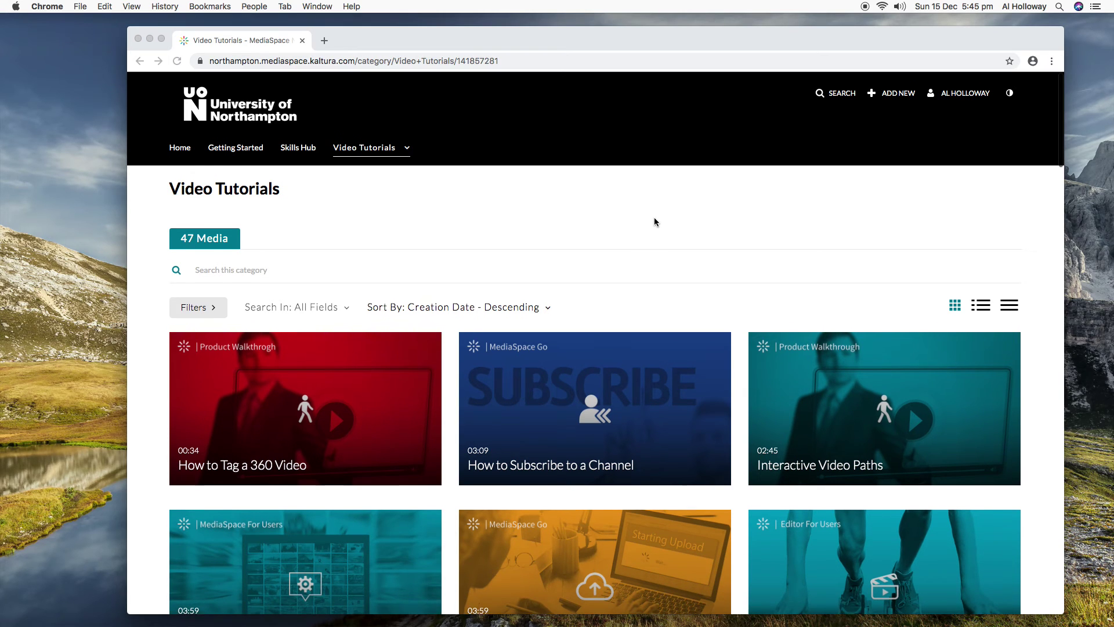
scroll(654, 222, down, 3)
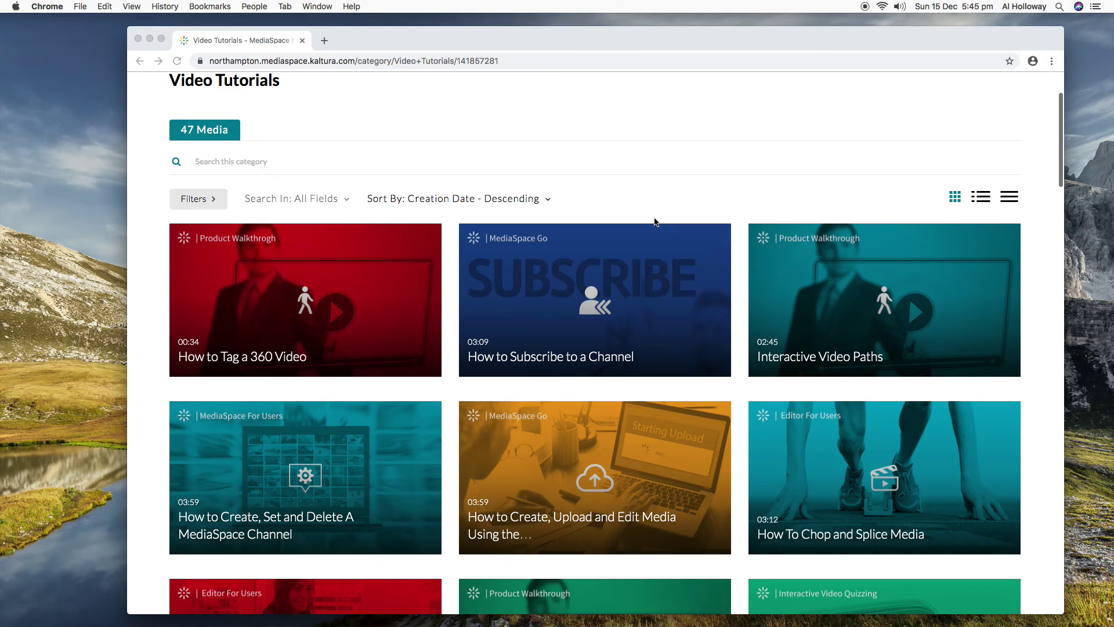
scroll(655, 222, down, 4)
scroll(655, 222, down, 4)
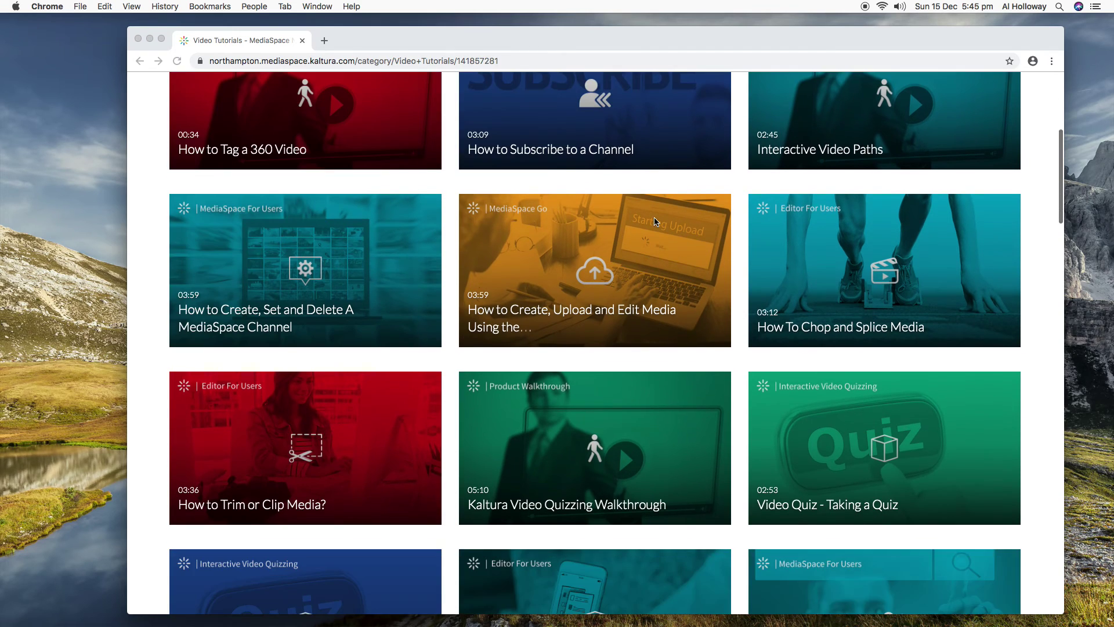
scroll(655, 222, up, 3)
scroll(655, 222, up, 5)
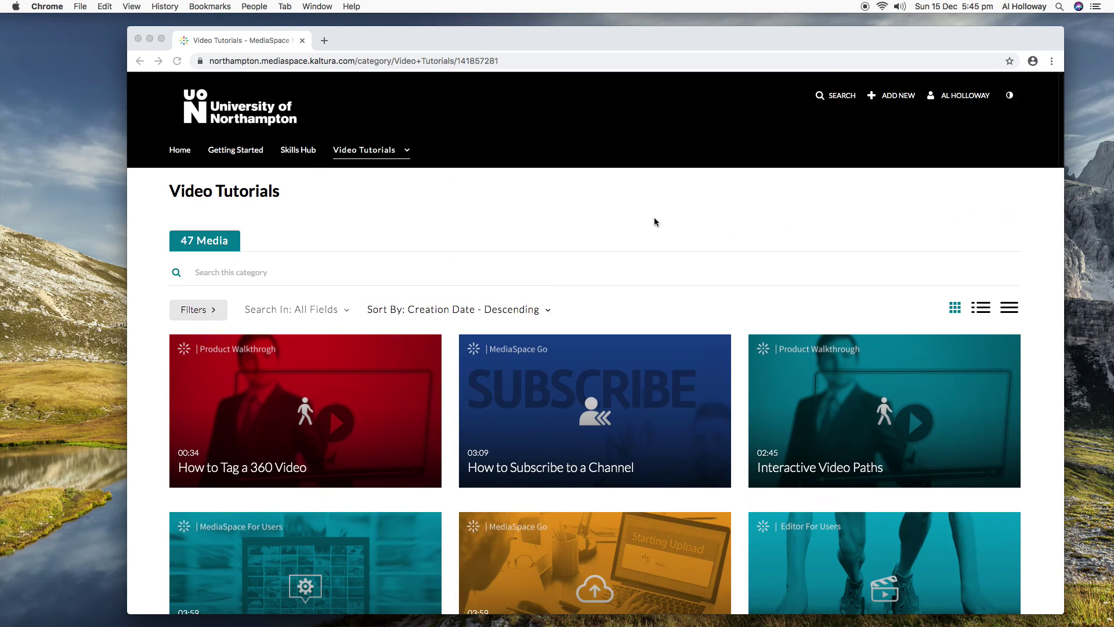